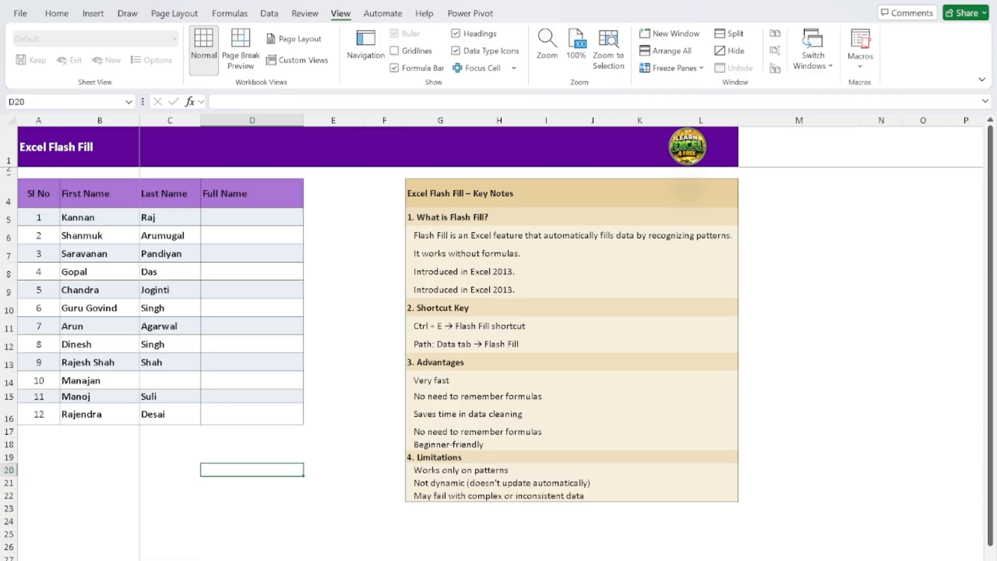
{"action": "left_click", "coordinate": [361, 396]}
{"action": "left_click", "coordinate": [362, 312]}
{"action": "left_click", "coordinate": [359, 254]}
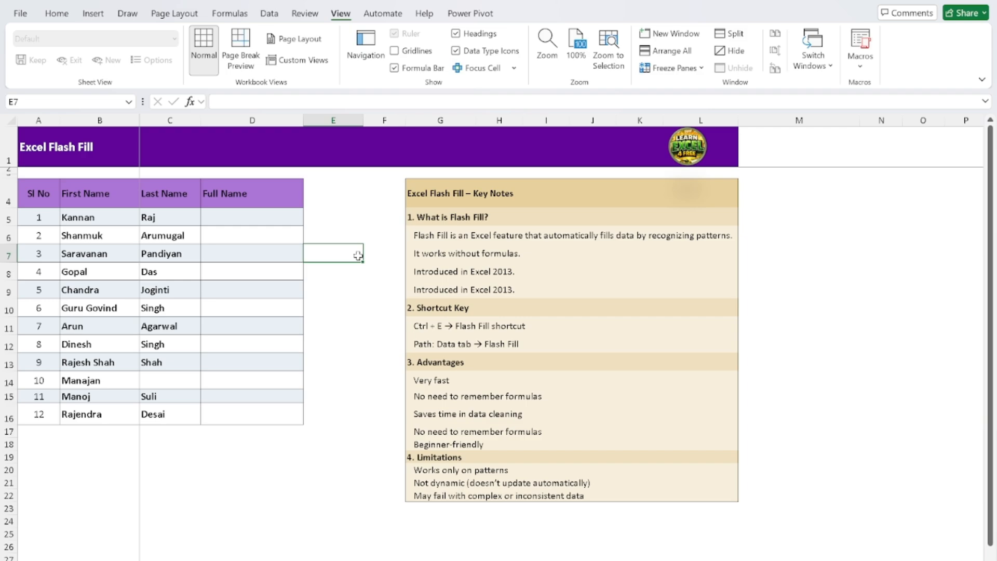
Enter the first person's full name in D5, combining the first and last names from row 5 with a space.
{"action": "left_click", "coordinate": [260, 215]}
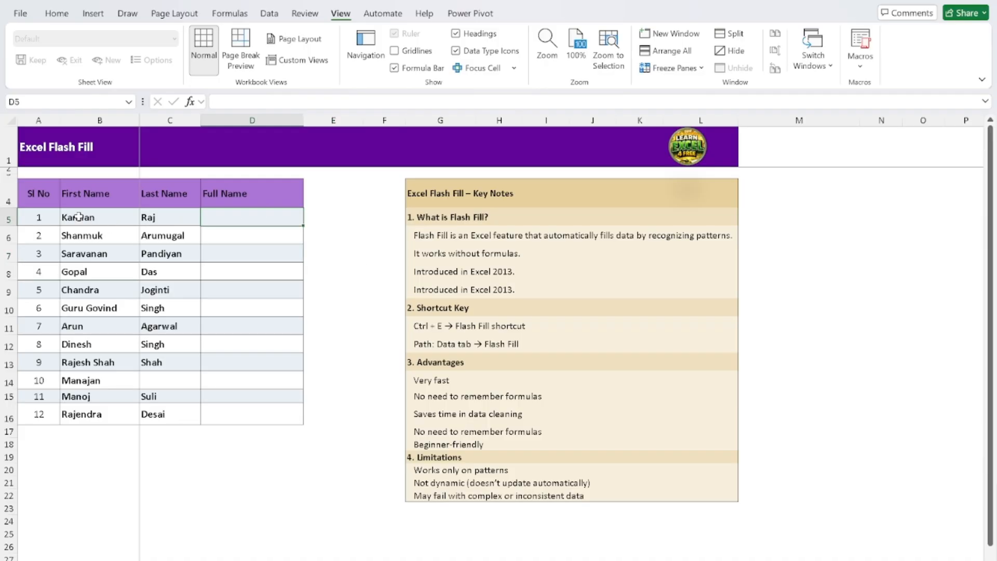
{"action": "left_click", "coordinate": [172, 217]}
{"action": "left_click", "coordinate": [229, 216]}
{"action": "type", "text": "Ka"}
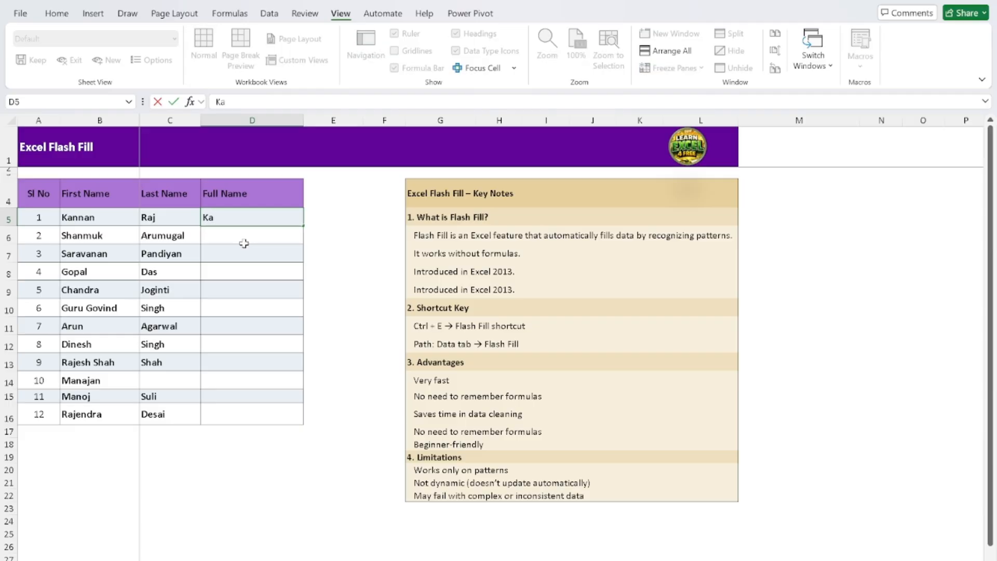
{"action": "type", "text": "nnan Raj"}
{"action": "key", "text": "Return"}
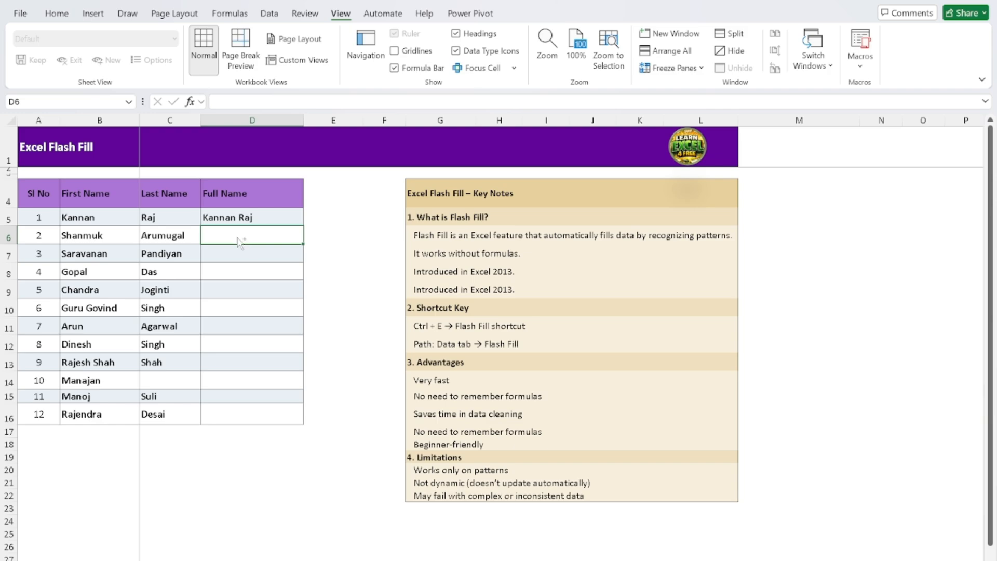
Flash Fill the Full Name column from D6, and clear the filled names in D6:D16.
{"action": "key", "text": "ctrl+e"}
{"action": "left_click", "coordinate": [251, 295]}
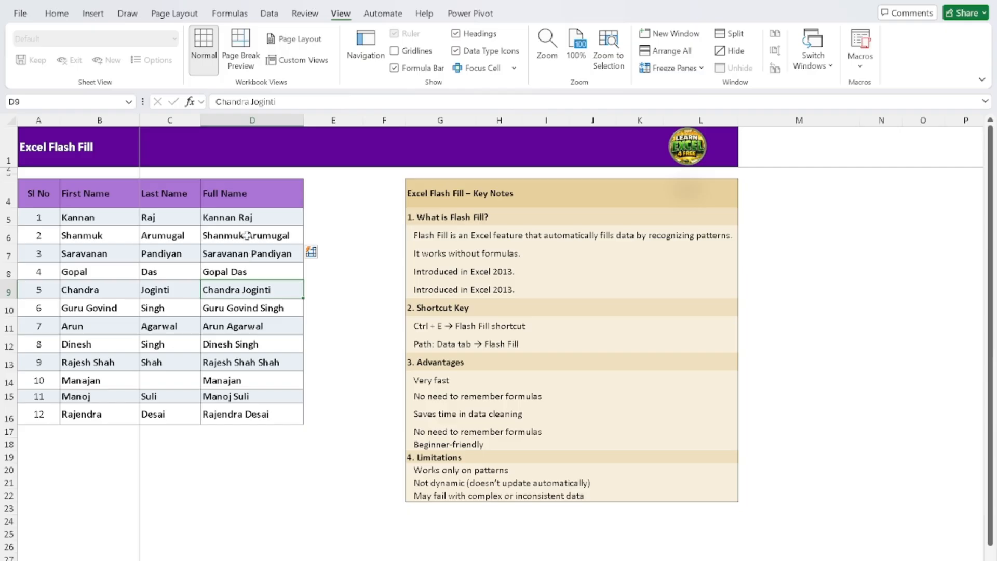
{"action": "left_click_drag", "start_coordinate": [246, 234], "coordinate": [258, 419]}
{"action": "key", "text": "Delete"}
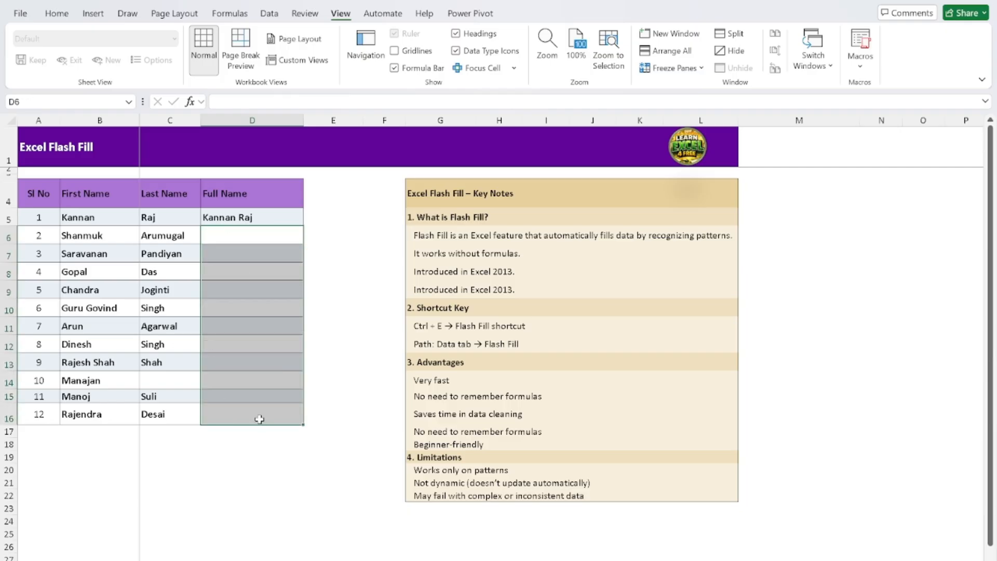
Use the Flash Fill command from cell D6 to fill the remaining full names.
{"action": "key", "text": "Up"}
{"action": "key", "text": "Down"}
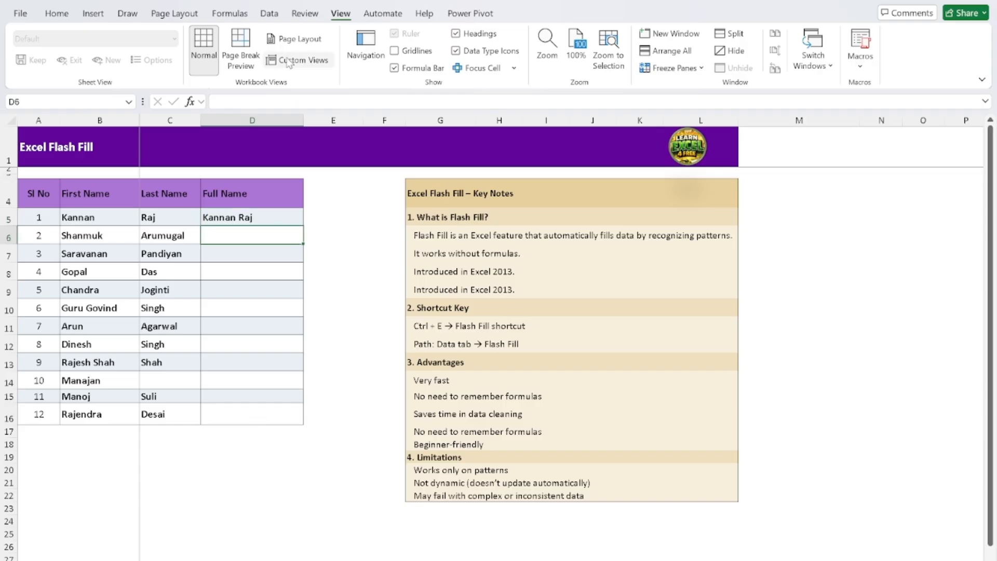
{"action": "left_click", "coordinate": [270, 14]}
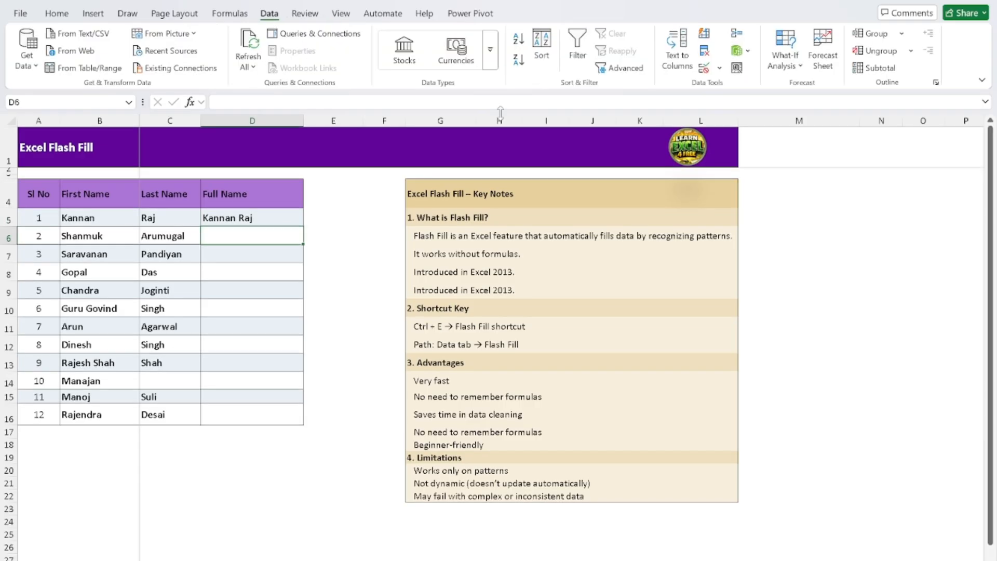
{"action": "left_click", "coordinate": [704, 36]}
{"action": "left_click", "coordinate": [244, 405]}
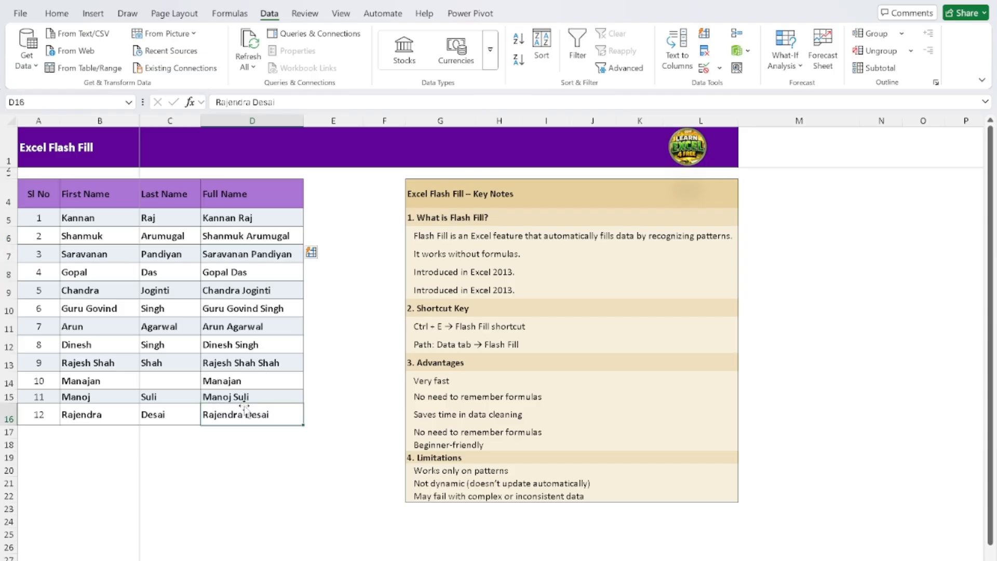
{"action": "left_click", "coordinate": [272, 376]}
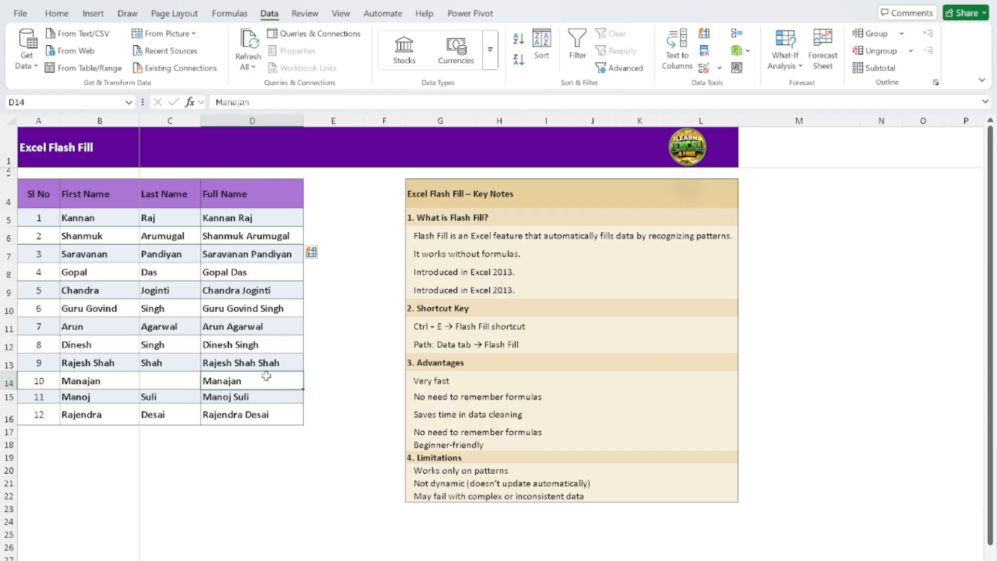
Add another person below the table, entering the first name in B17 and the last name in C17.
{"action": "left_click", "coordinate": [114, 443]}
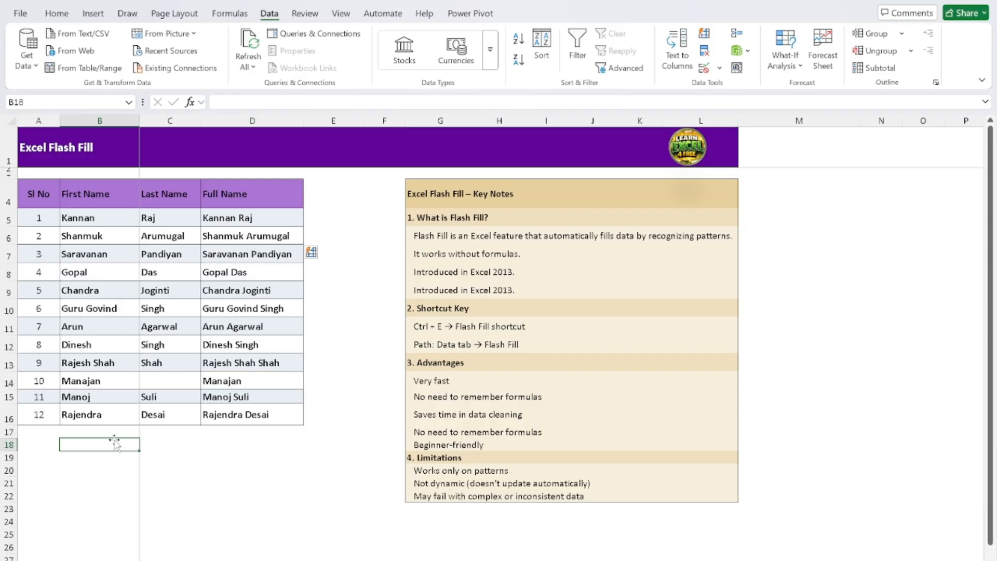
{"action": "key", "text": "Up"}
{"action": "type", "text": "Swamy"}
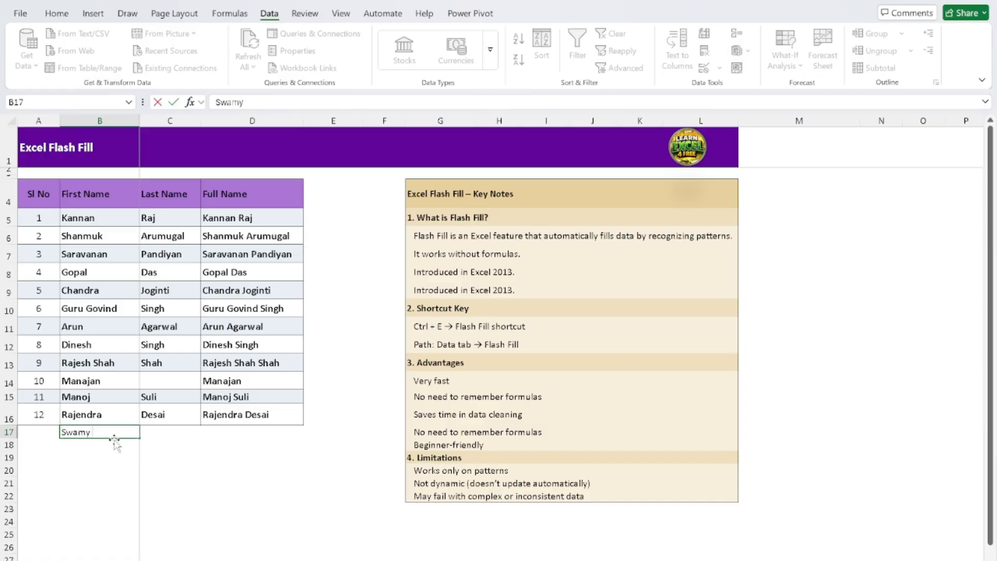
{"action": "key", "text": "Tab"}
{"action": "type", "text": "Naidu"}
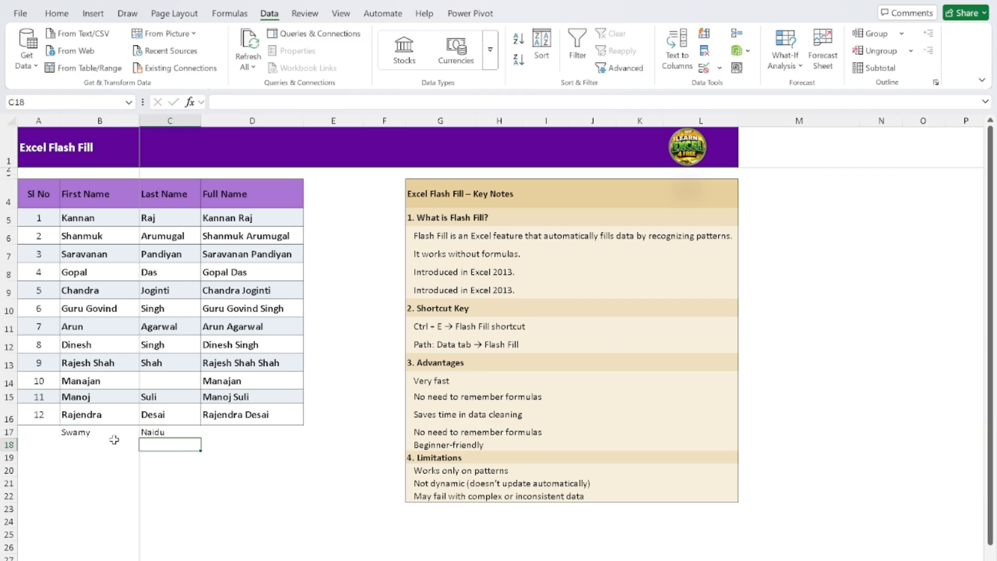
Flash Fill the new person's full name in D17.
{"action": "key", "text": "Tab"}
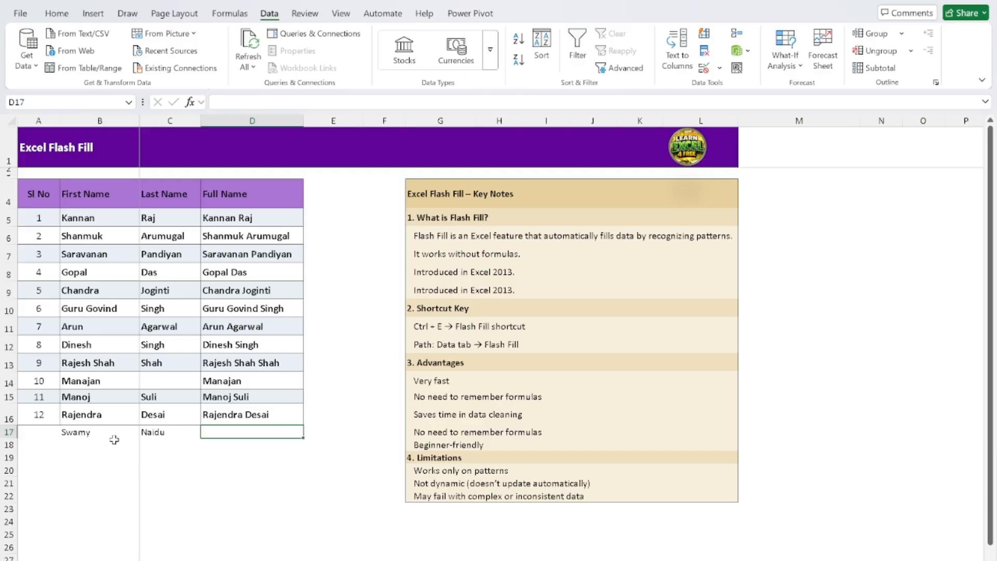
{"action": "key", "text": "ctrl+e"}
{"action": "key", "text": "Return"}
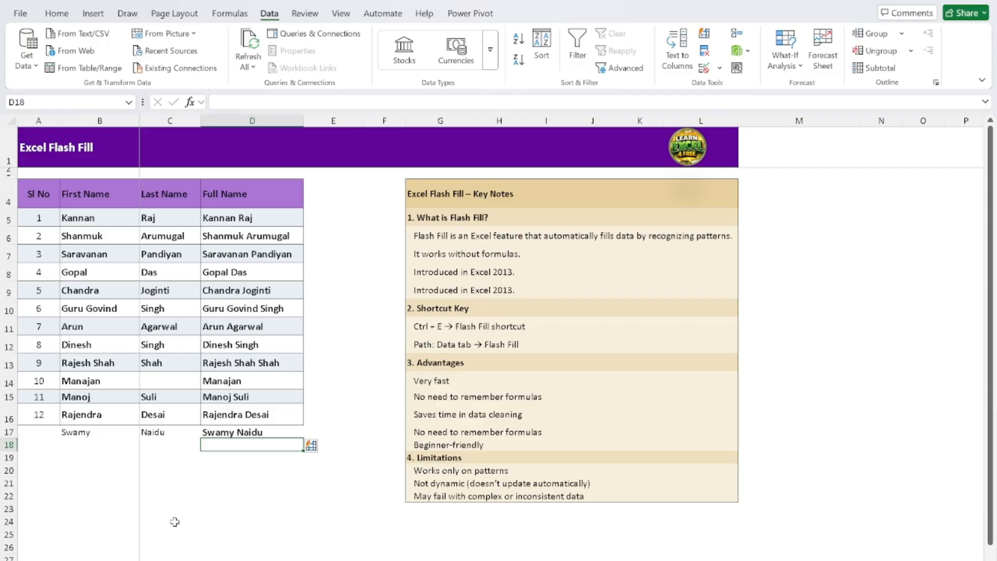
{"action": "left_click", "coordinate": [237, 495]}
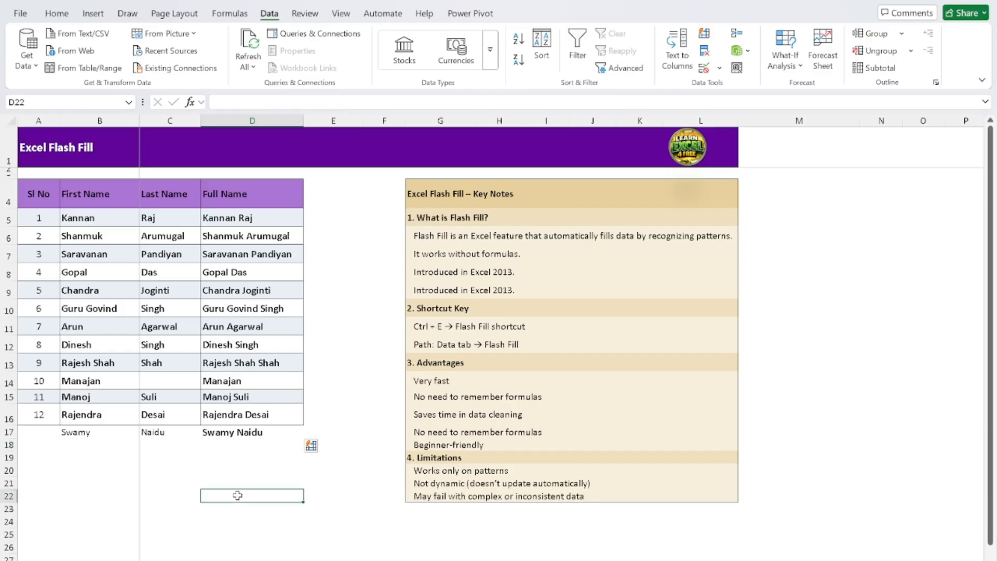
{"action": "left_click", "coordinate": [344, 340]}
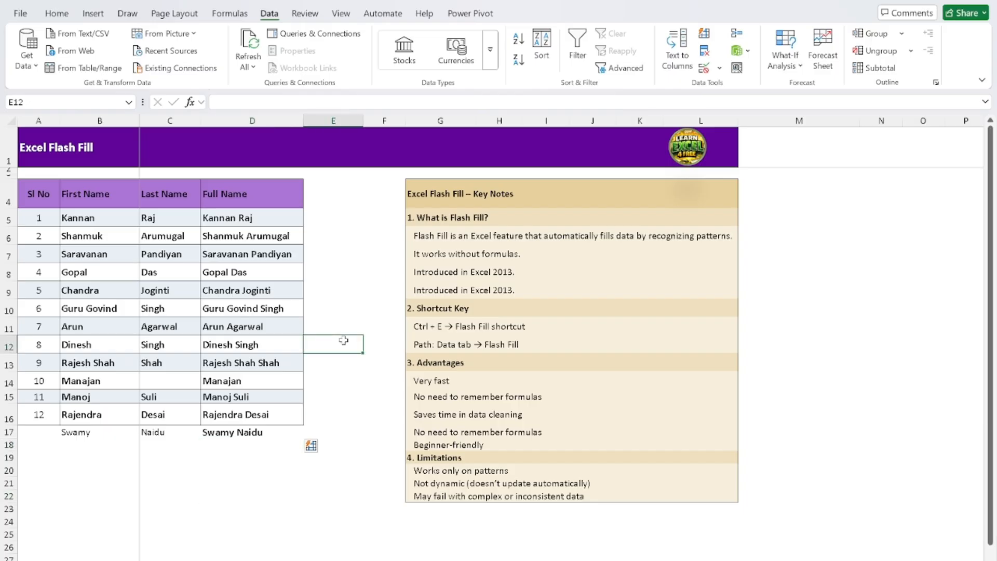
Turn on Focus Cell to highlight the active cell's row and column.
{"action": "left_click", "coordinate": [340, 14]}
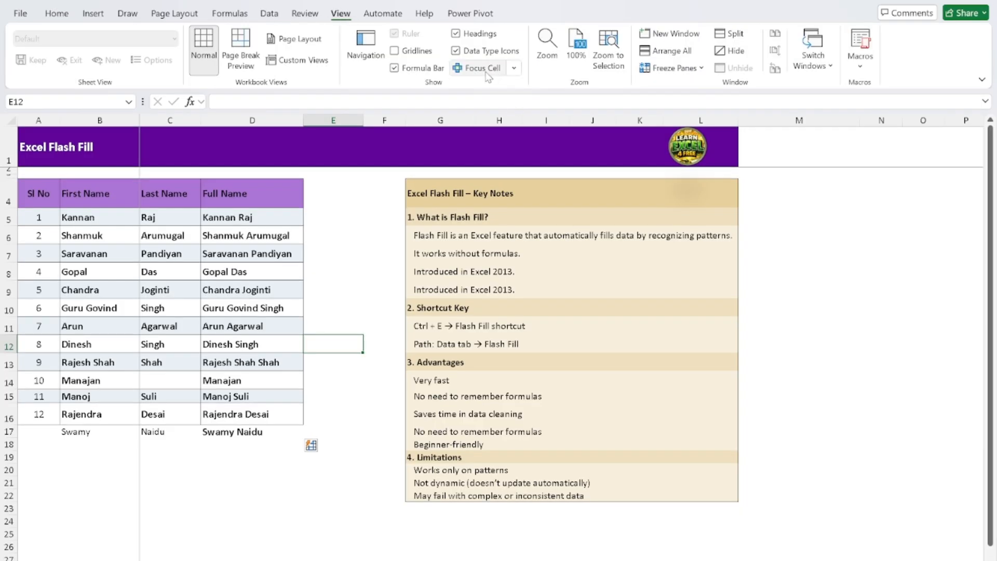
{"action": "left_click", "coordinate": [346, 321]}
{"action": "left_click", "coordinate": [357, 398]}
{"action": "left_click", "coordinate": [359, 313]}
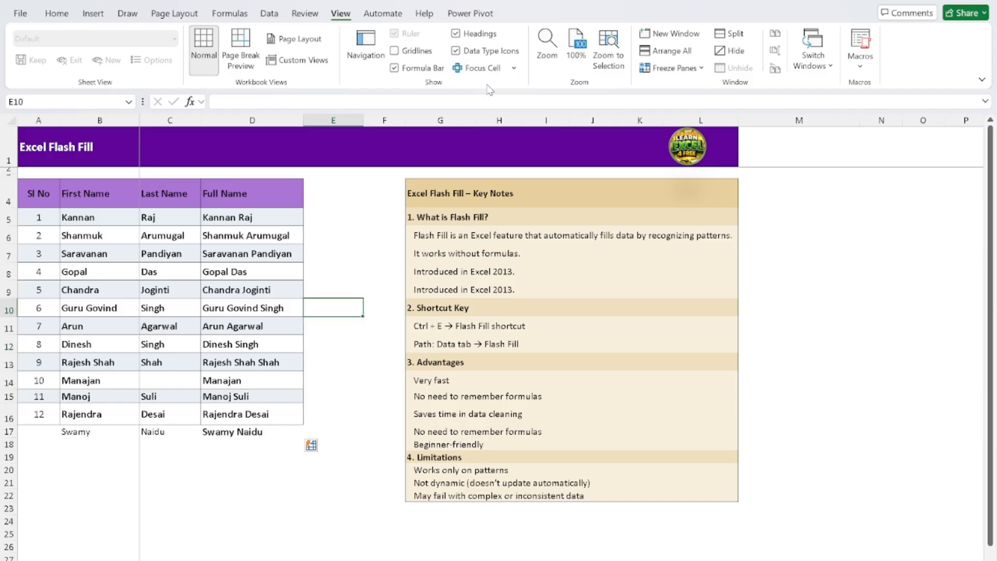
{"action": "left_click", "coordinate": [471, 73]}
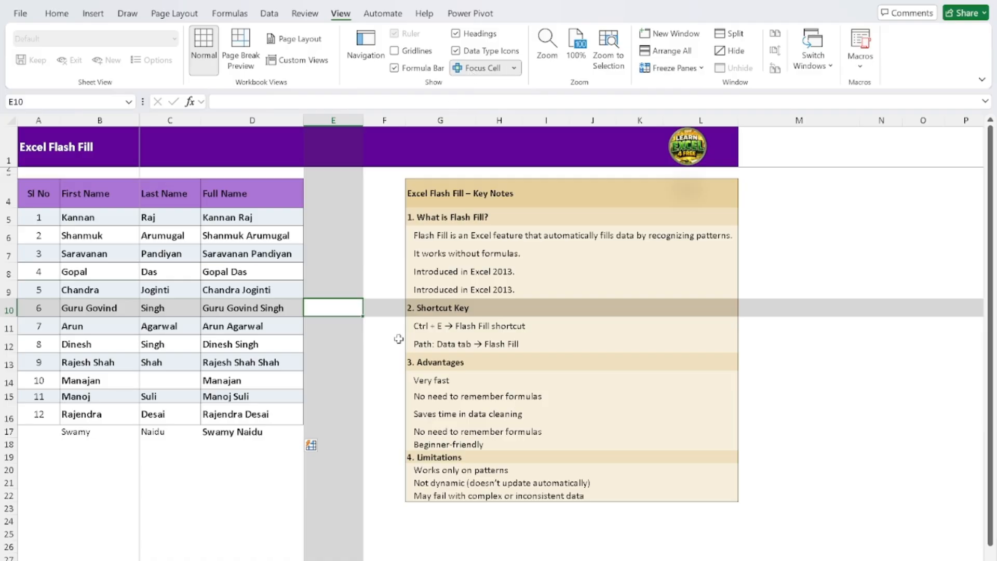
Examine the Focus Cell row and column highlighting on various cells in and around the full-name table.
{"action": "left_click", "coordinate": [390, 378]}
{"action": "left_click", "coordinate": [234, 554]}
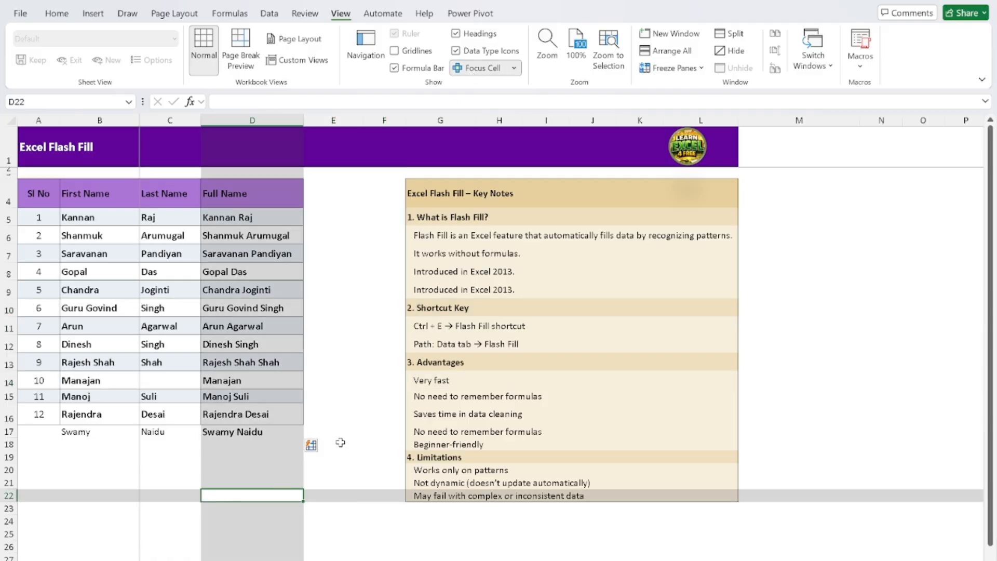
{"action": "left_click", "coordinate": [341, 378]}
{"action": "left_click", "coordinate": [355, 320]}
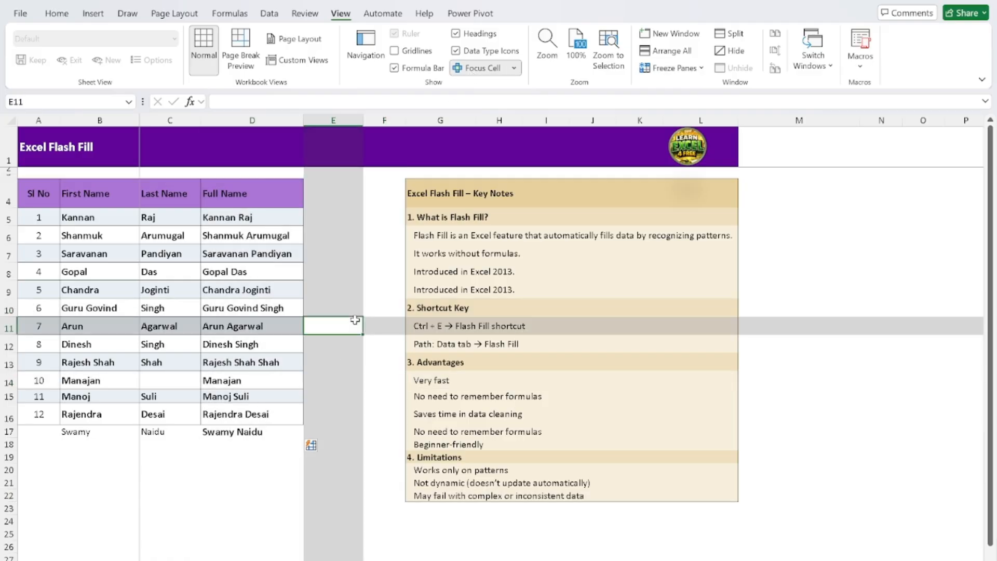
{"action": "left_click", "coordinate": [396, 365]}
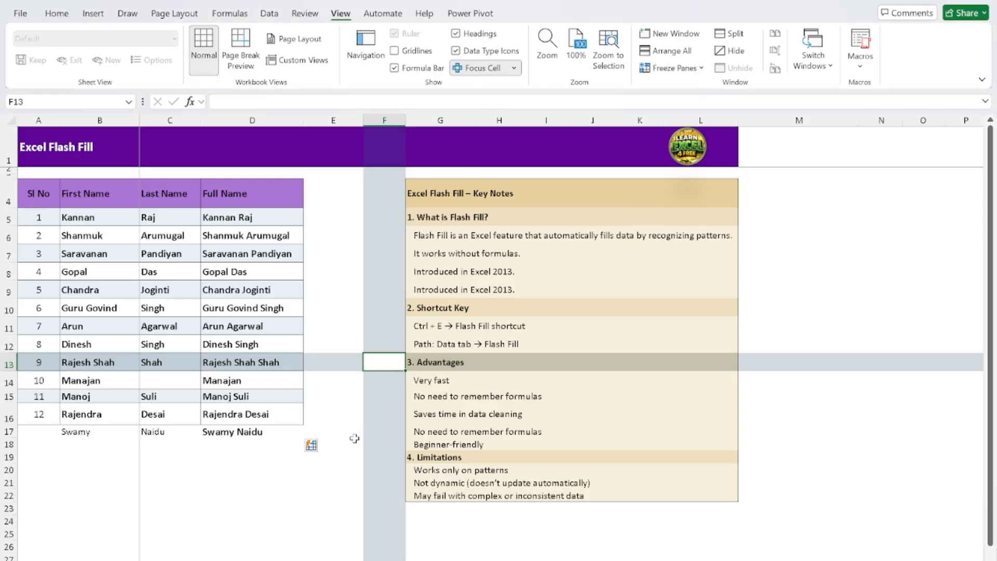
{"action": "left_click", "coordinate": [223, 508]}
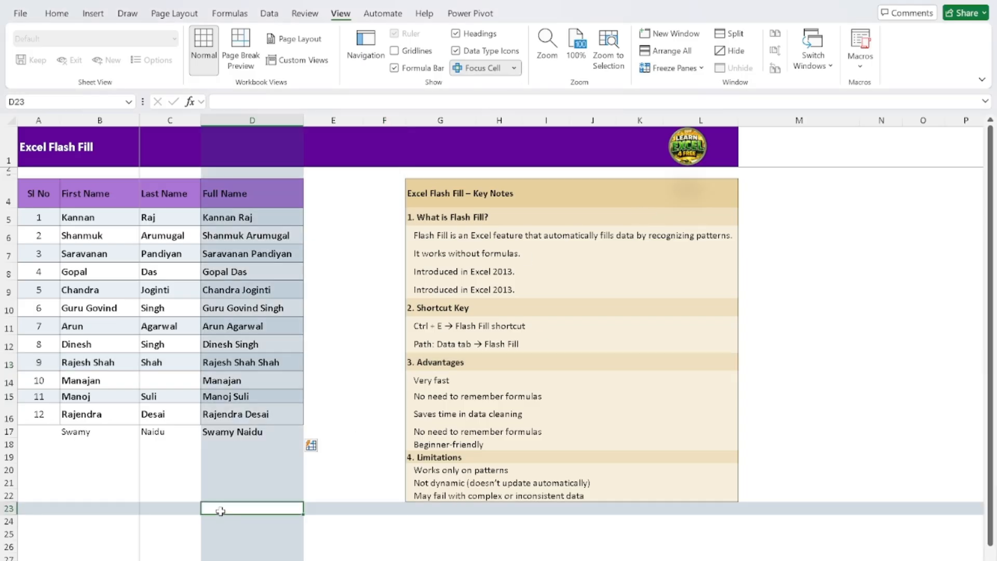
{"action": "left_click", "coordinate": [322, 358]}
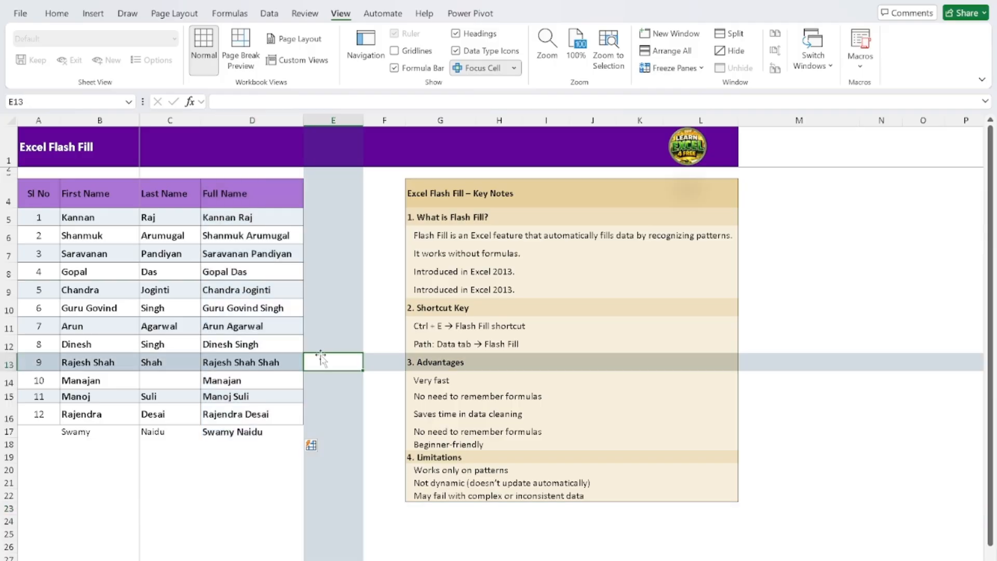
{"action": "left_click", "coordinate": [229, 292]}
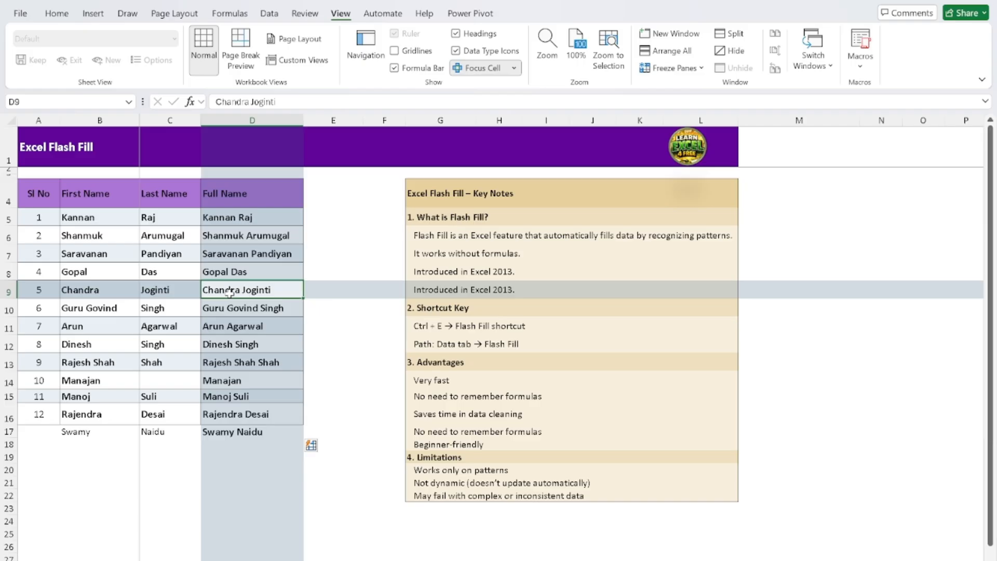
{"action": "left_click", "coordinate": [234, 324]}
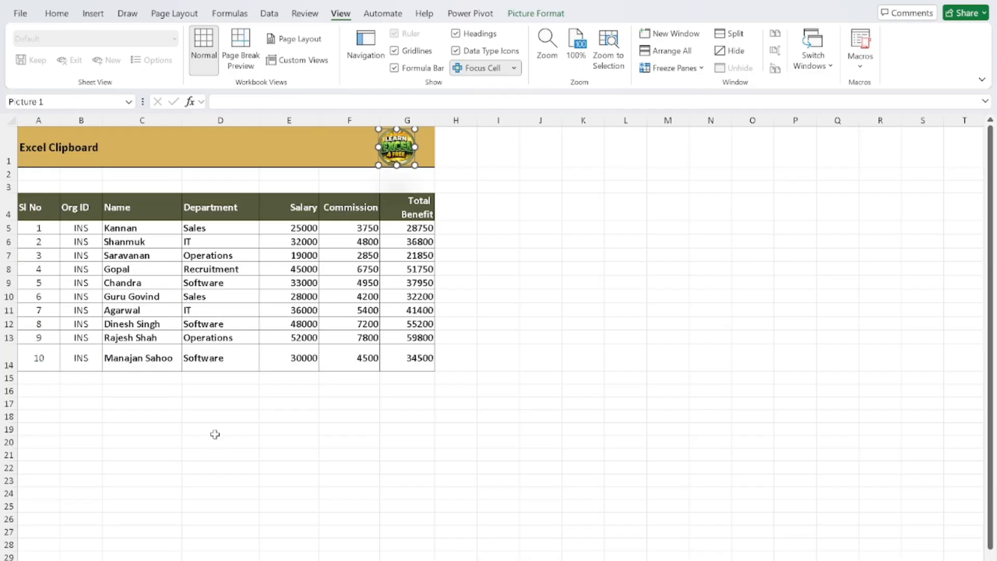
Copy the Department values in D5:D14 of the Excel Clipboard sheet and paste them starting at M4.
{"action": "left_click", "coordinate": [215, 434]}
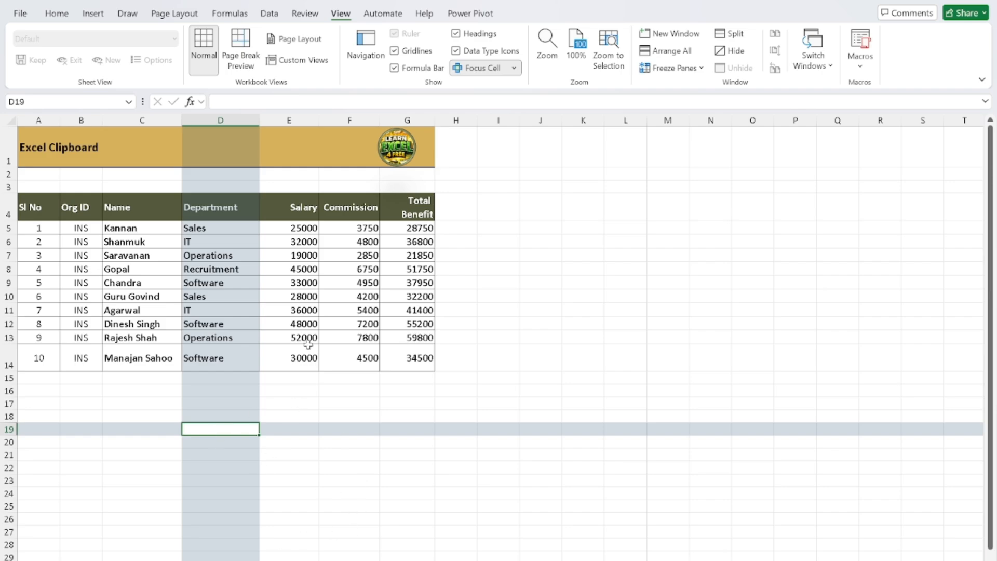
{"action": "left_click_drag", "start_coordinate": [201, 228], "coordinate": [234, 357]}
{"action": "key", "text": "ctrl+c"}
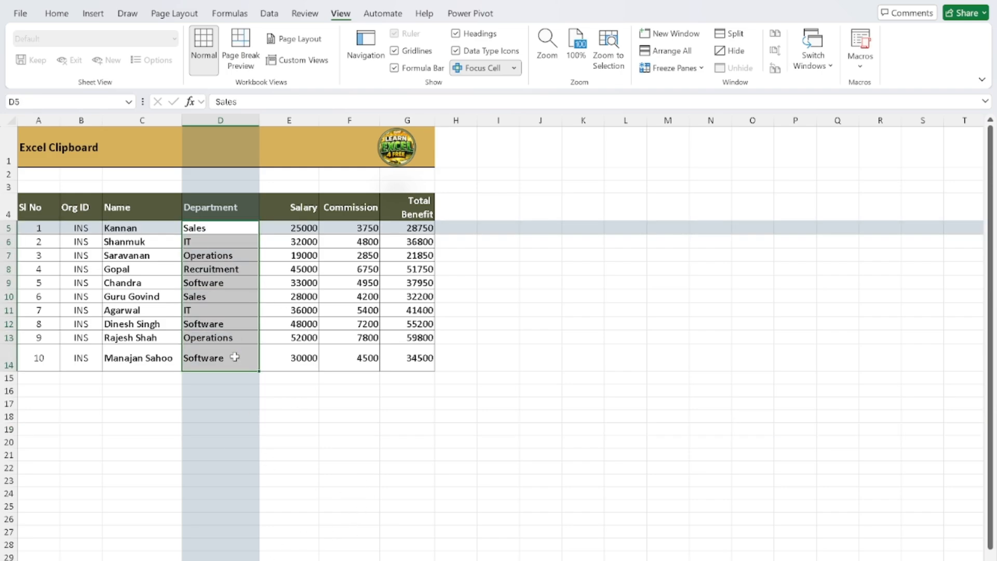
{"action": "left_click", "coordinate": [675, 204]}
{"action": "key", "text": "ctrl+v"}
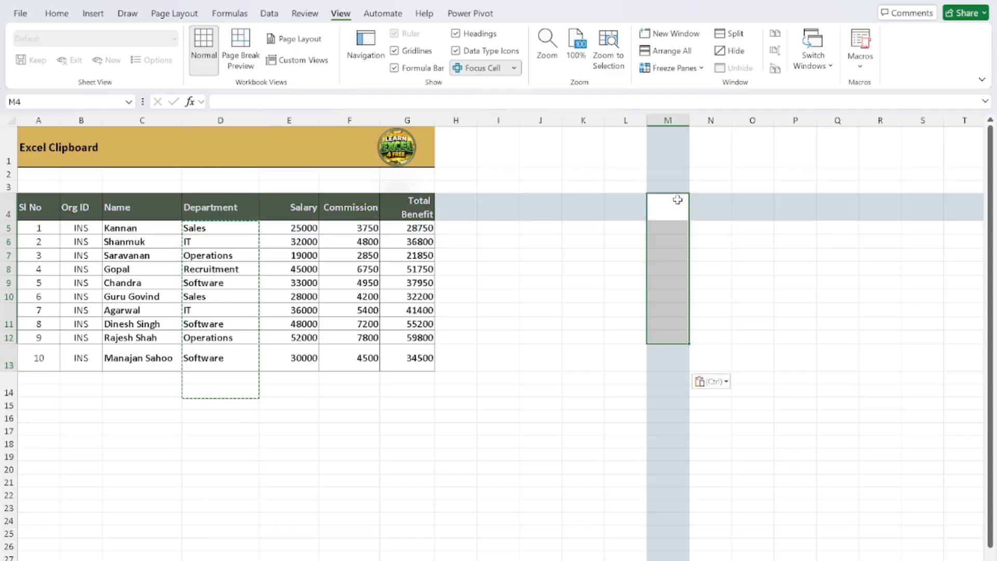
Select the Salary values in E5:E14 and undo the Department paste in column M.
{"action": "left_click_drag", "start_coordinate": [307, 227], "coordinate": [298, 382]}
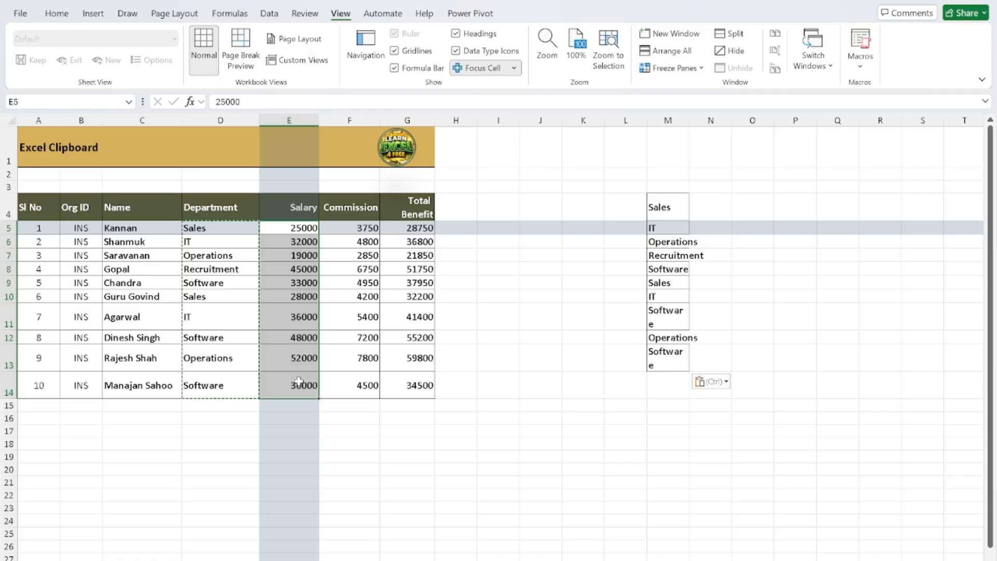
{"action": "key", "text": "ctrl"}
{"action": "left_click", "coordinate": [518, 412]}
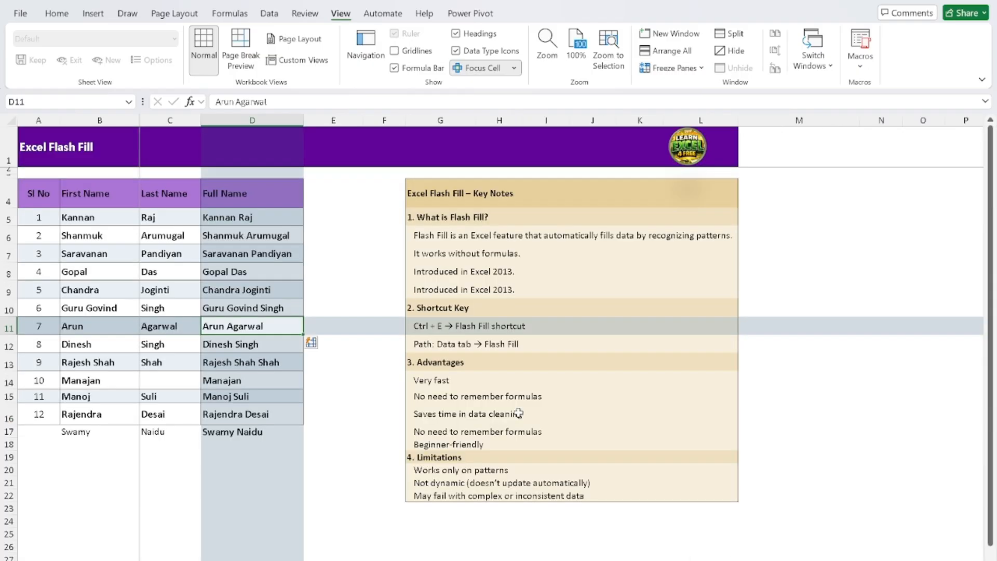
On the Excel Clipboard sheet, clear all stored items from the Clipboard and close its pane.
{"action": "left_click", "coordinate": [359, 428]}
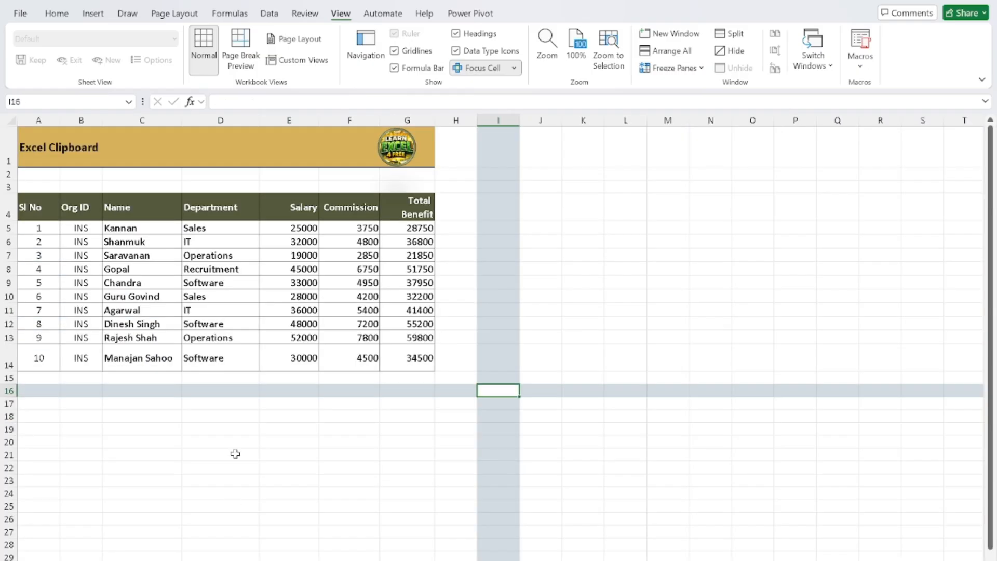
{"action": "left_click", "coordinate": [234, 454]}
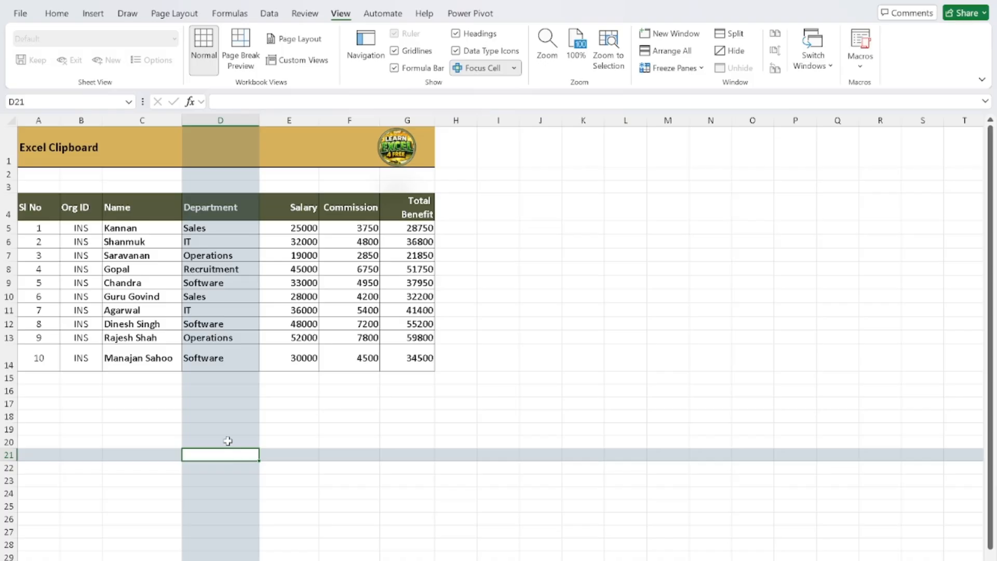
{"action": "left_click", "coordinate": [56, 14]}
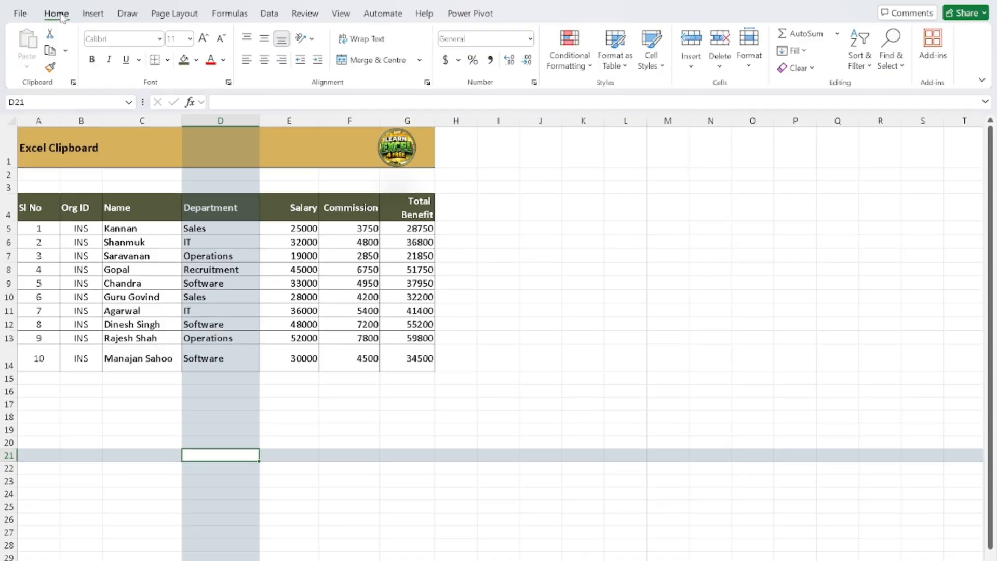
{"action": "left_click", "coordinate": [74, 83]}
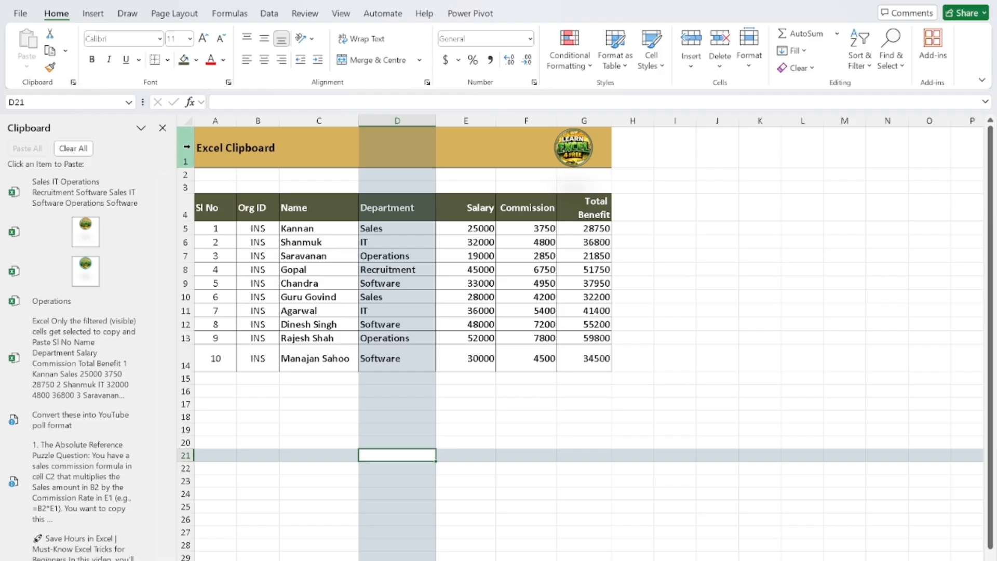
{"action": "left_click", "coordinate": [162, 128]}
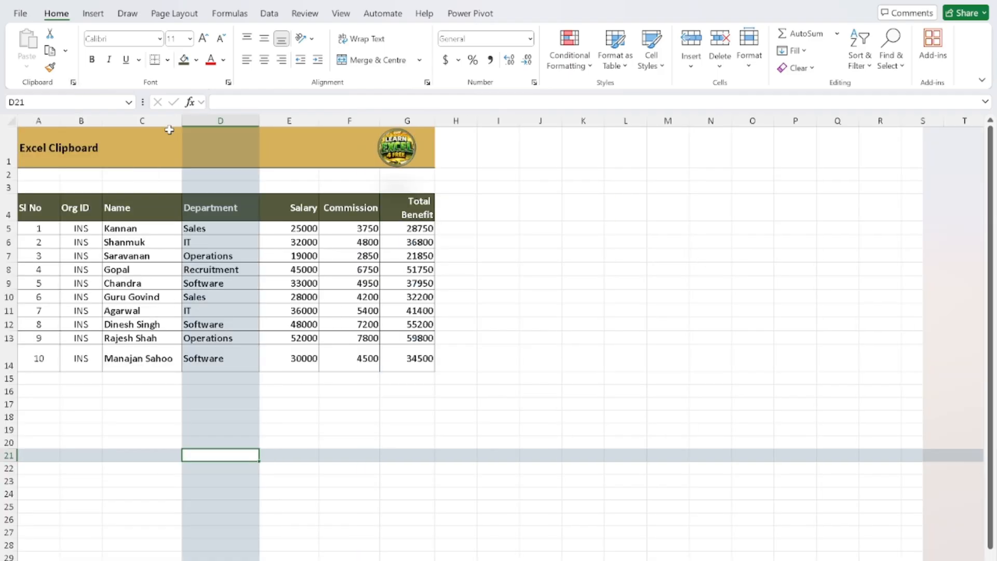
{"action": "left_click", "coordinate": [74, 82]}
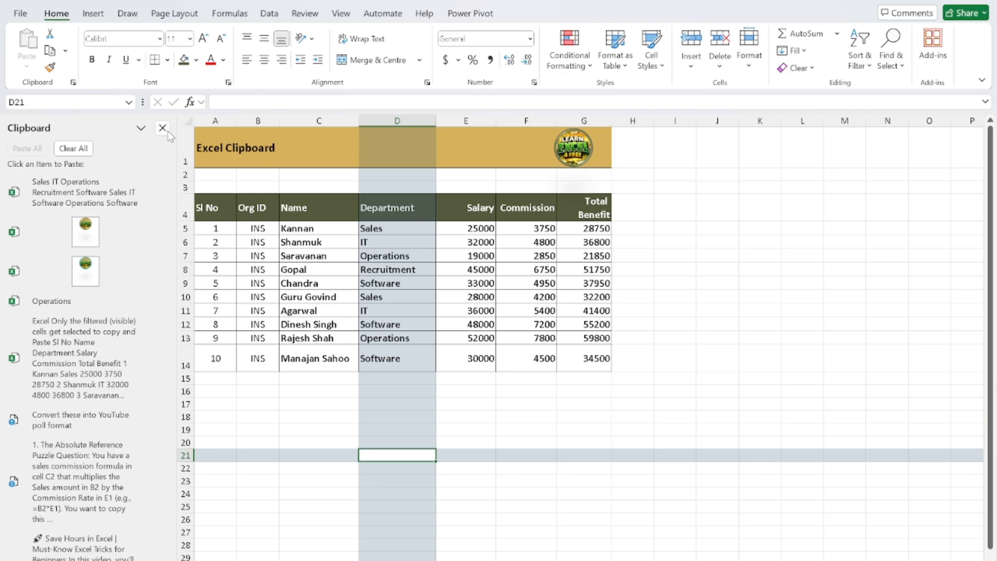
{"action": "left_click", "coordinate": [74, 148]}
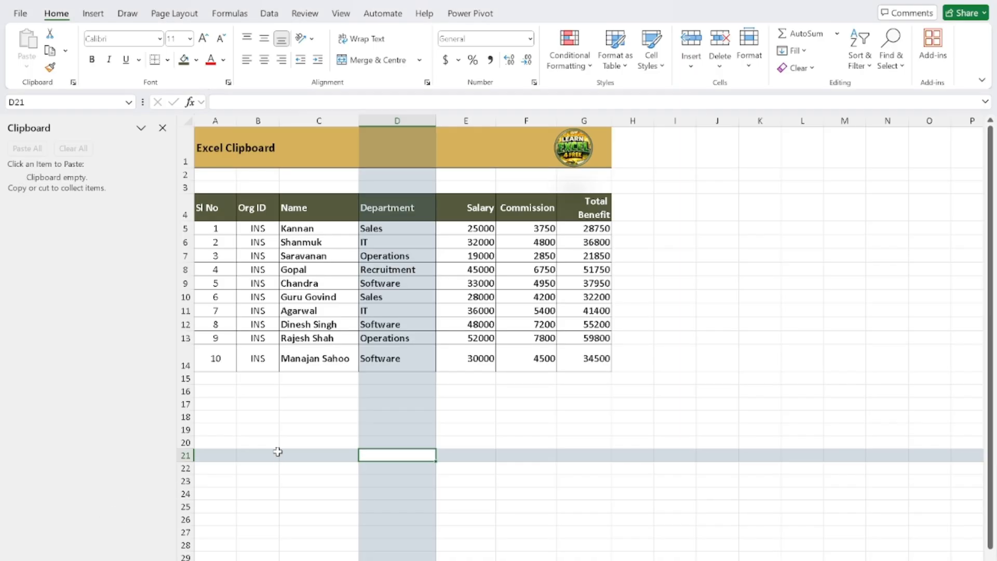
{"action": "left_click", "coordinate": [163, 128]}
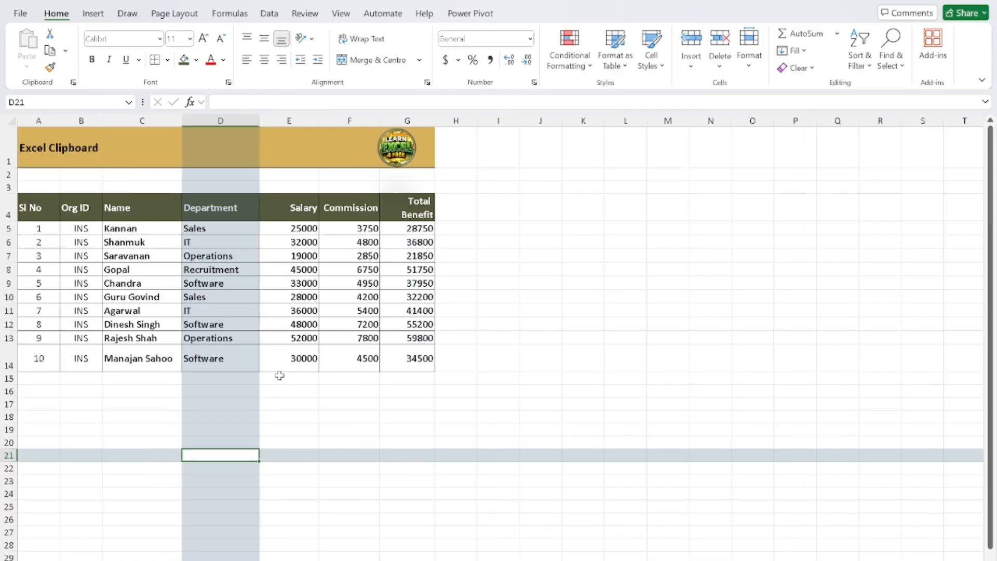
Copy the name table A4:D17 on the Excel Flash Fill sheet.
{"action": "left_click", "coordinate": [303, 406]}
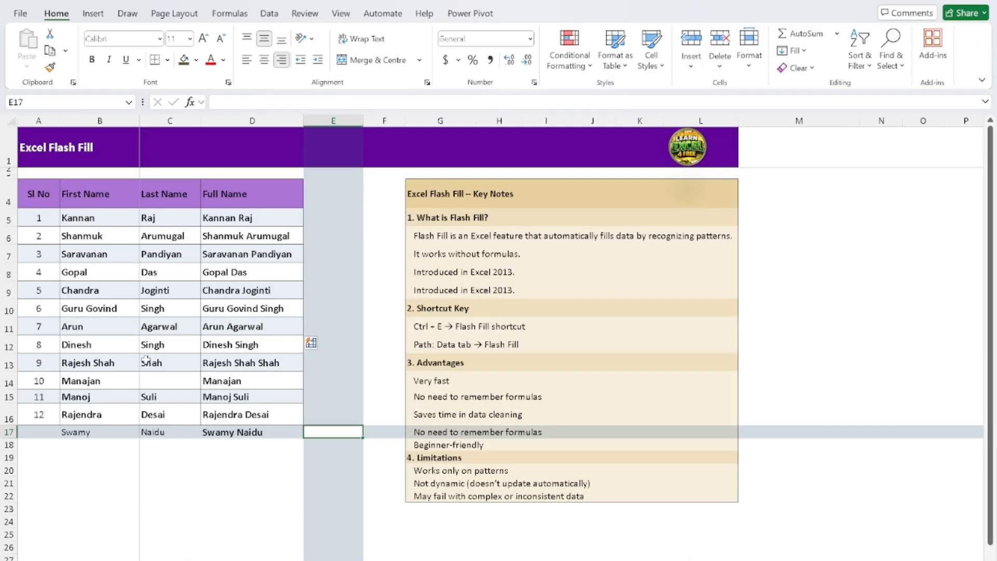
{"action": "left_click", "coordinate": [167, 344]}
{"action": "mouse_move", "coordinate": [36, 193]}
{"action": "left_mouse_down"}
{"action": "mouse_move", "coordinate": [249, 290]}
{"action": "mouse_move", "coordinate": [270, 416]}
{"action": "mouse_move", "coordinate": [285, 427]}
{"action": "left_mouse_up"}
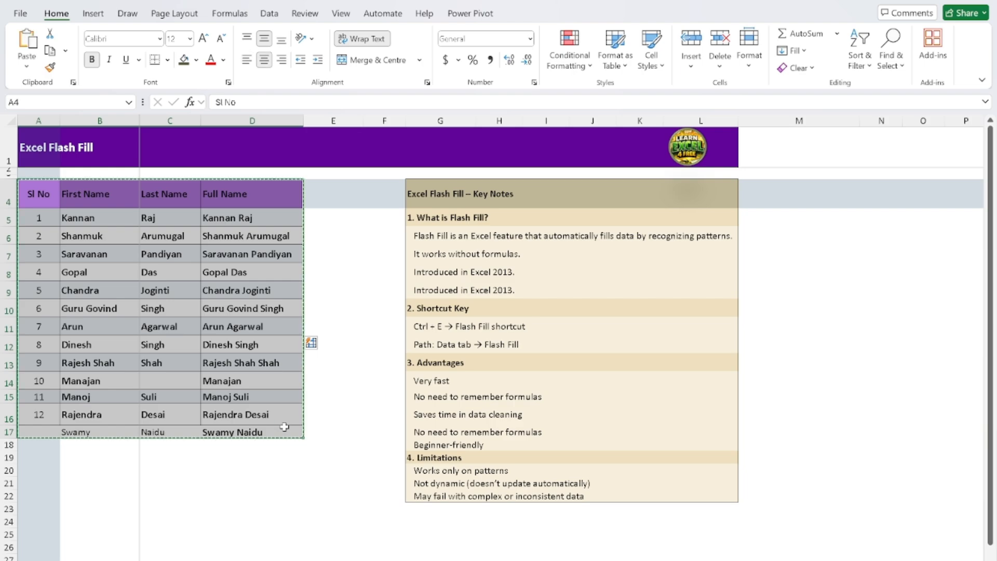
Copy the Key Notes block G4:K22 on the Excel Flash Fill sheet.
{"action": "left_click", "coordinate": [358, 445]}
{"action": "left_click_drag", "start_coordinate": [454, 185], "coordinate": [625, 493]}
{"action": "key", "text": "ctrl+c"}
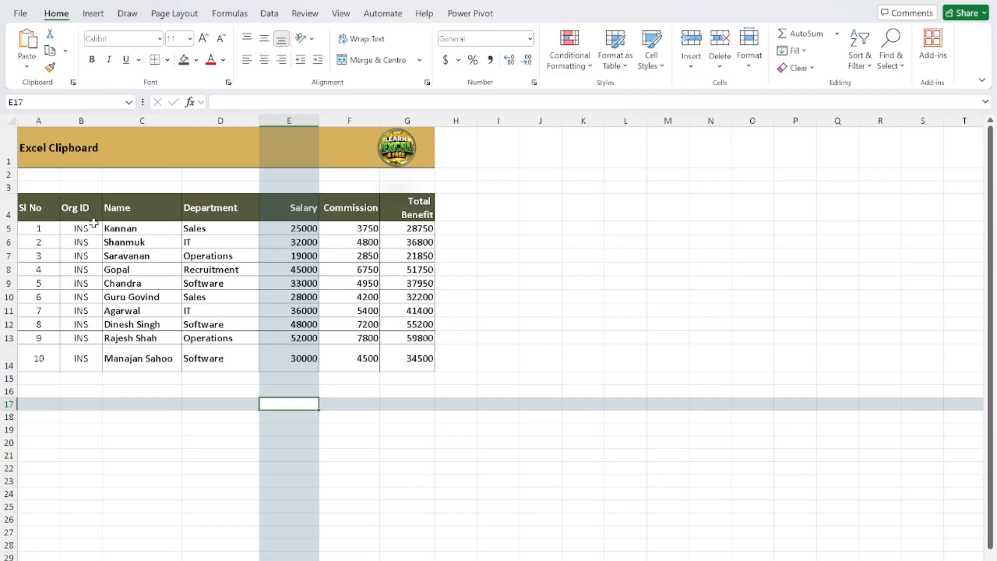
Copy the title banner A1:G1 on the Excel Clipboard sheet.
{"action": "left_click_drag", "start_coordinate": [54, 210], "coordinate": [223, 270]}
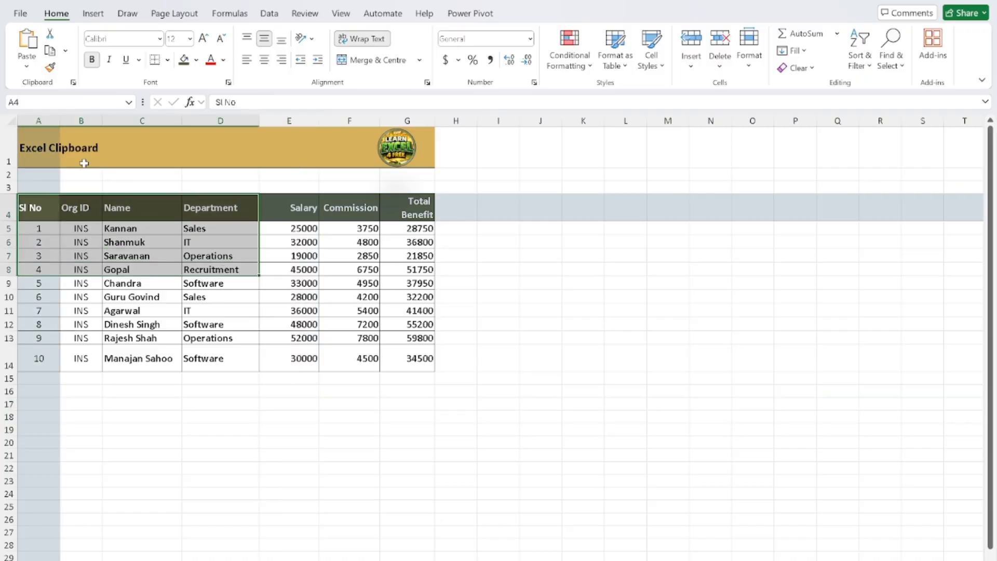
{"action": "left_click", "coordinate": [39, 151]}
{"action": "left_click_drag", "start_coordinate": [39, 151], "coordinate": [400, 134]}
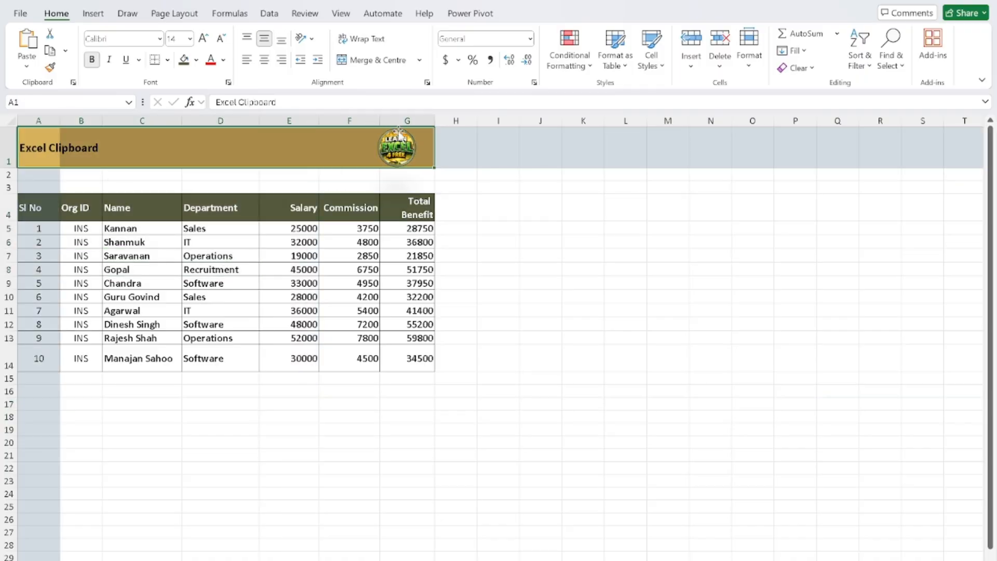
{"action": "key", "text": "ctrl+c"}
Paste the "Excel Clipboard" banner from the collected Clipboard items into A1 of a blank sheet.
{"action": "key", "text": "ctrl+Page_Down"}
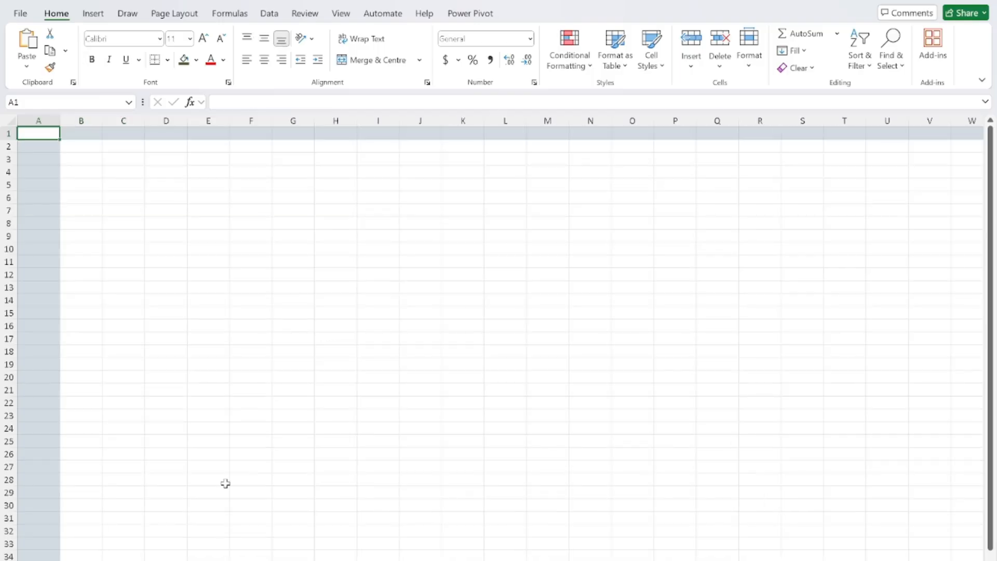
{"action": "left_click", "coordinate": [116, 234]}
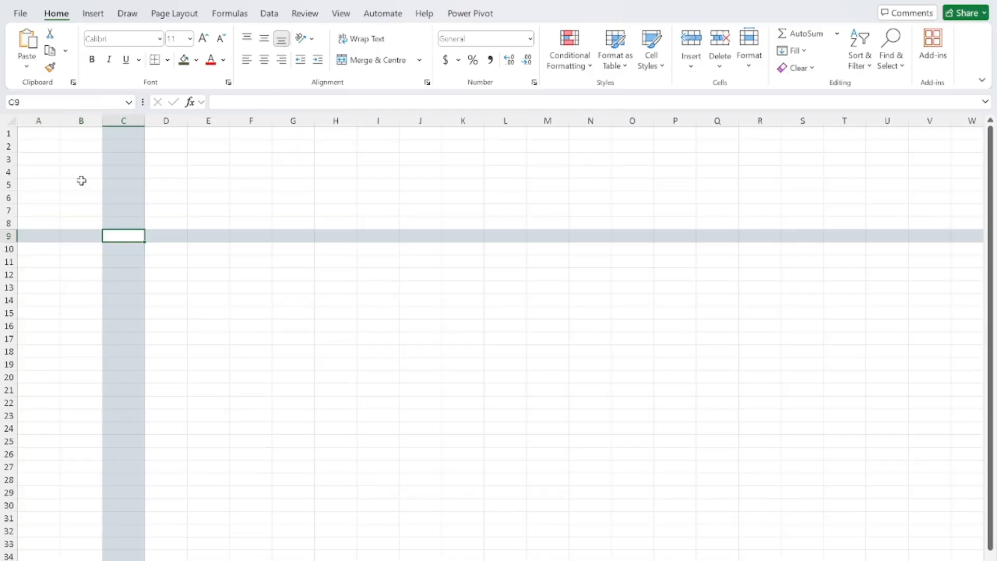
{"action": "left_click", "coordinate": [49, 134]}
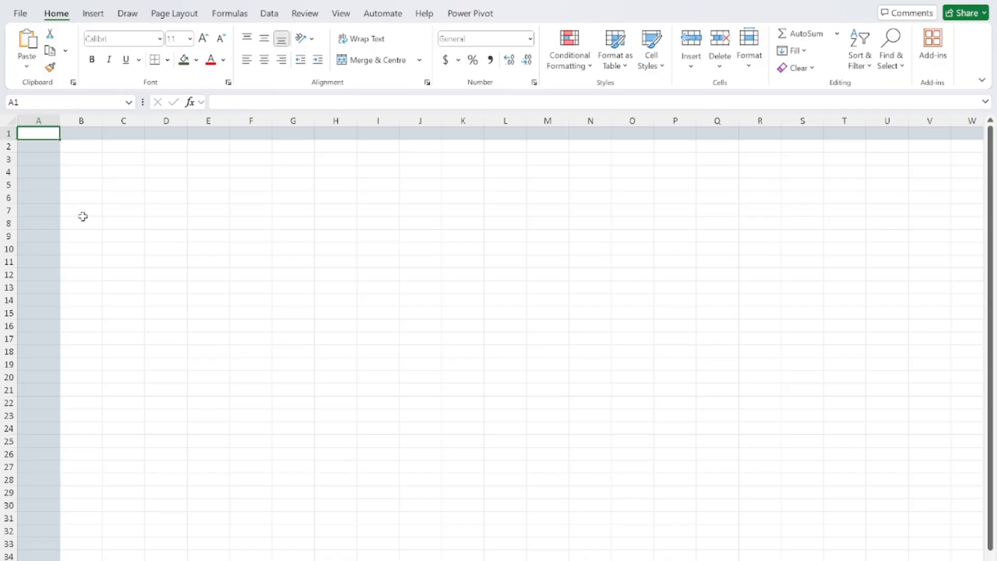
{"action": "left_click", "coordinate": [73, 82]}
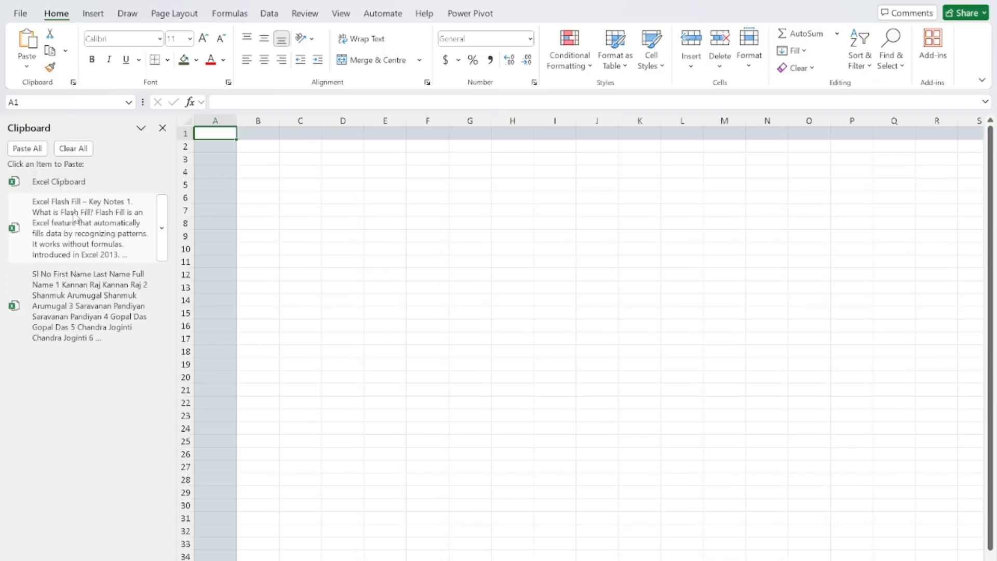
{"action": "left_click", "coordinate": [73, 183]}
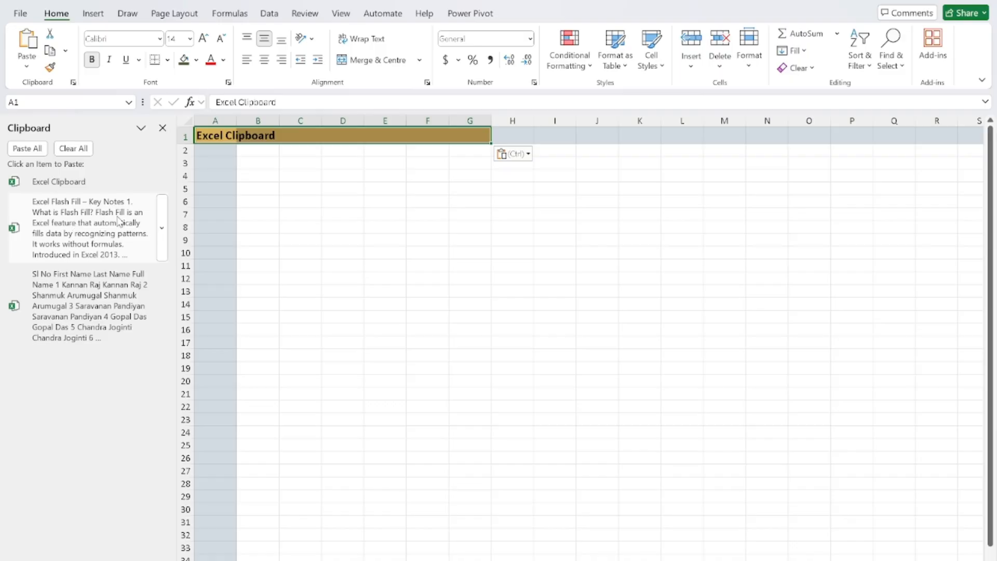
Paste the collected Key Notes block at A5 and the collected name table at H5.
{"action": "left_click", "coordinate": [229, 191]}
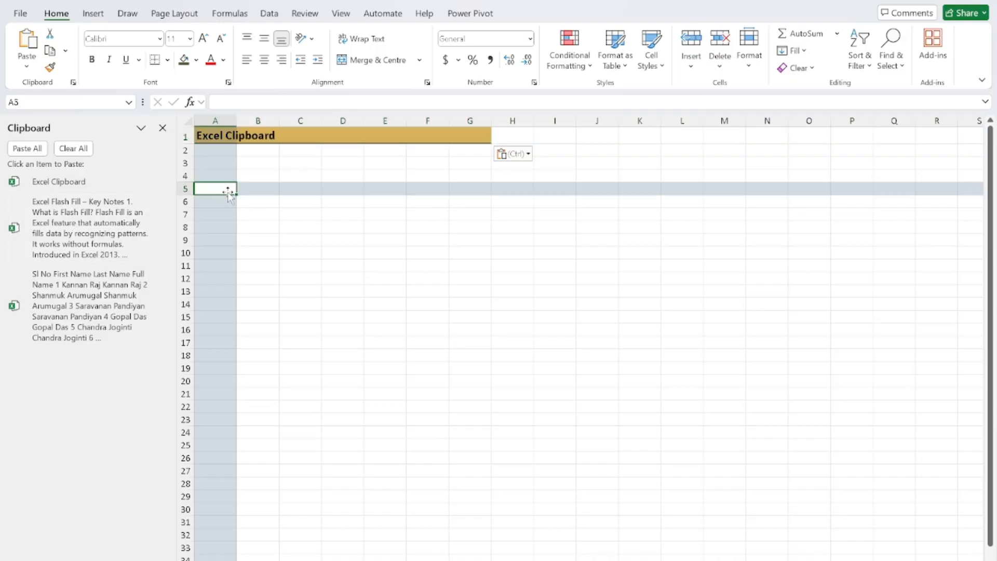
{"action": "left_click", "coordinate": [107, 222]}
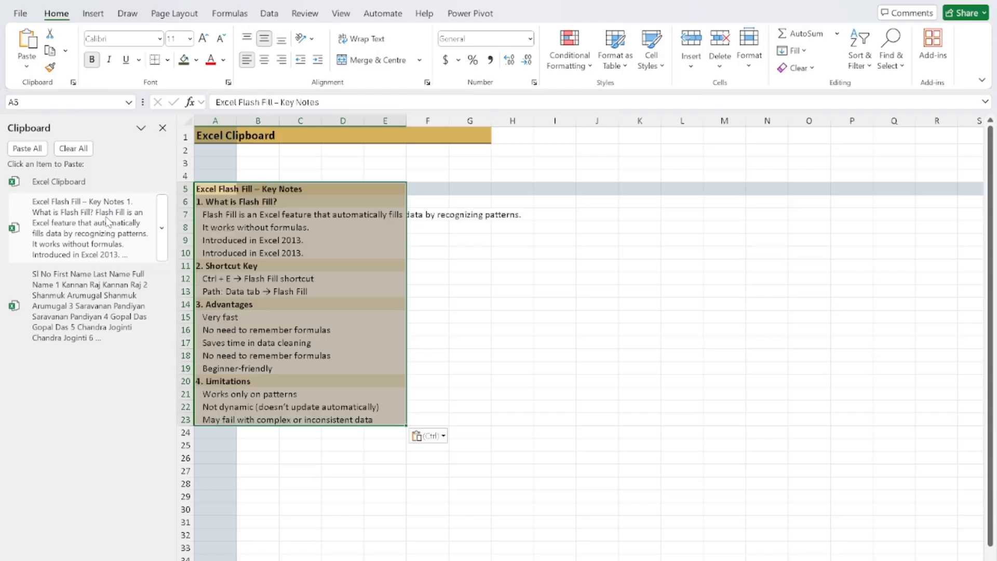
{"action": "left_click", "coordinate": [504, 193]}
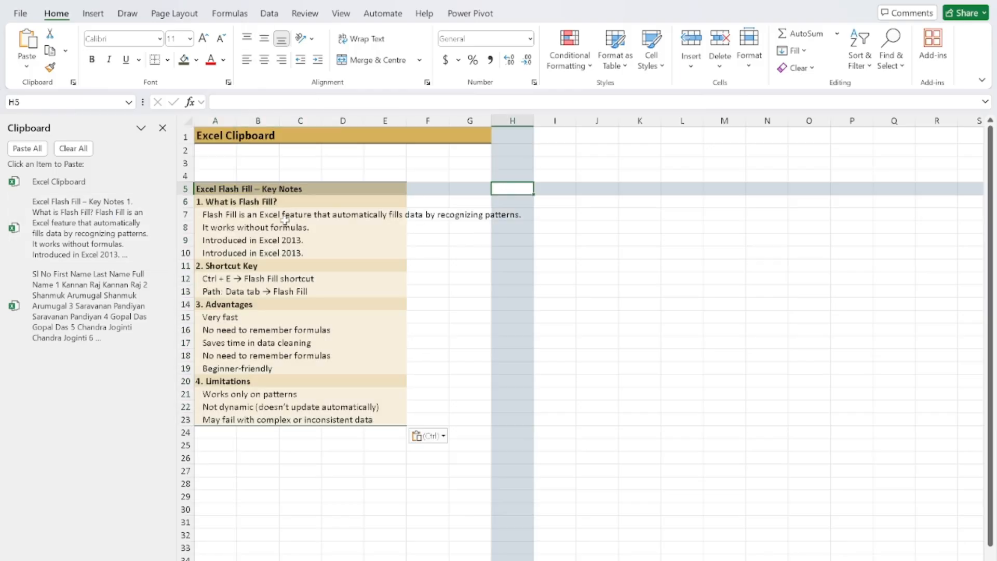
{"action": "left_click", "coordinate": [77, 304]}
Auto-fit column K to the full names and select the pasted name table H5:K18.
{"action": "left_click", "coordinate": [653, 342]}
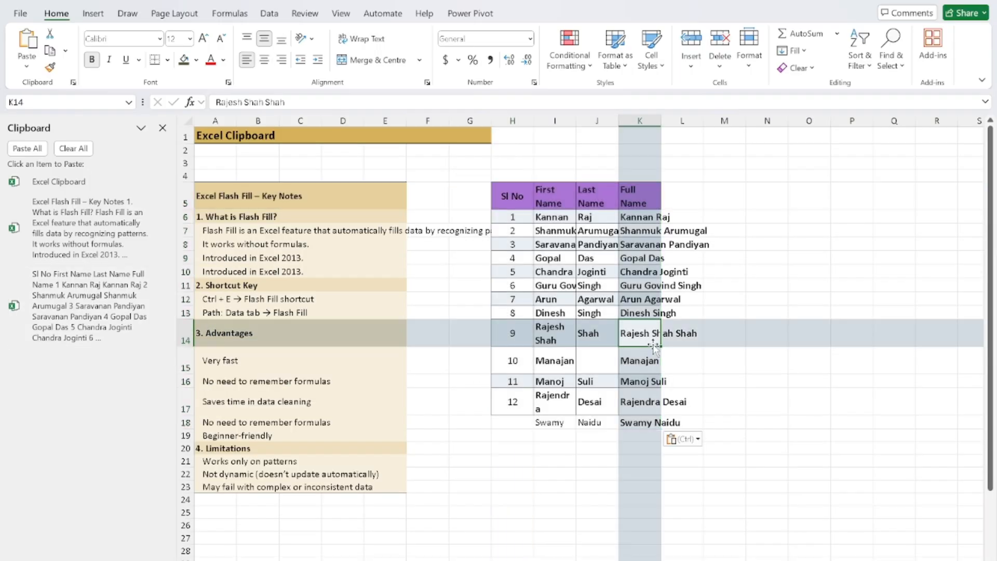
{"action": "double_click", "coordinate": [662, 123]}
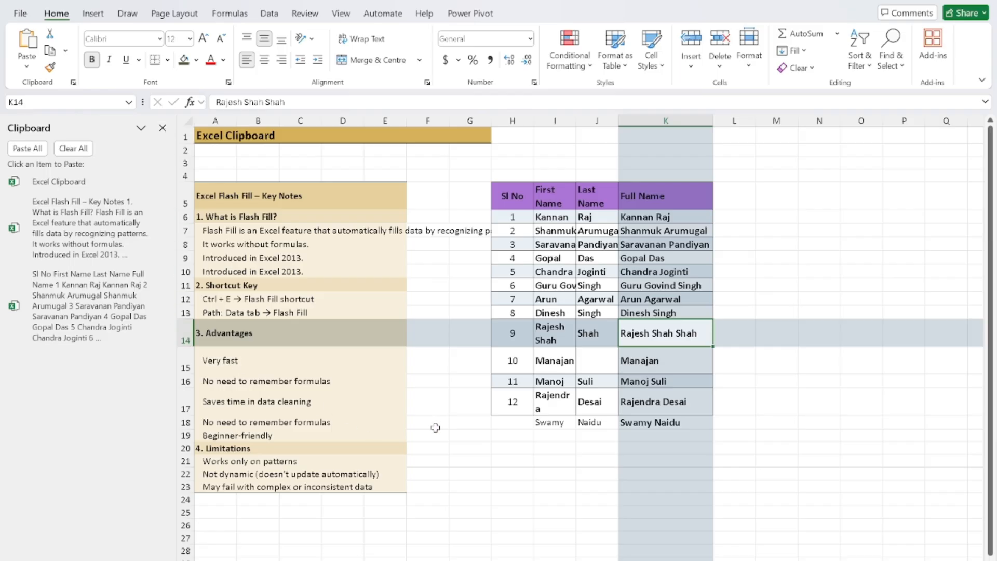
{"action": "left_click", "coordinate": [438, 268]}
{"action": "left_click_drag", "start_coordinate": [512, 196], "coordinate": [673, 426]}
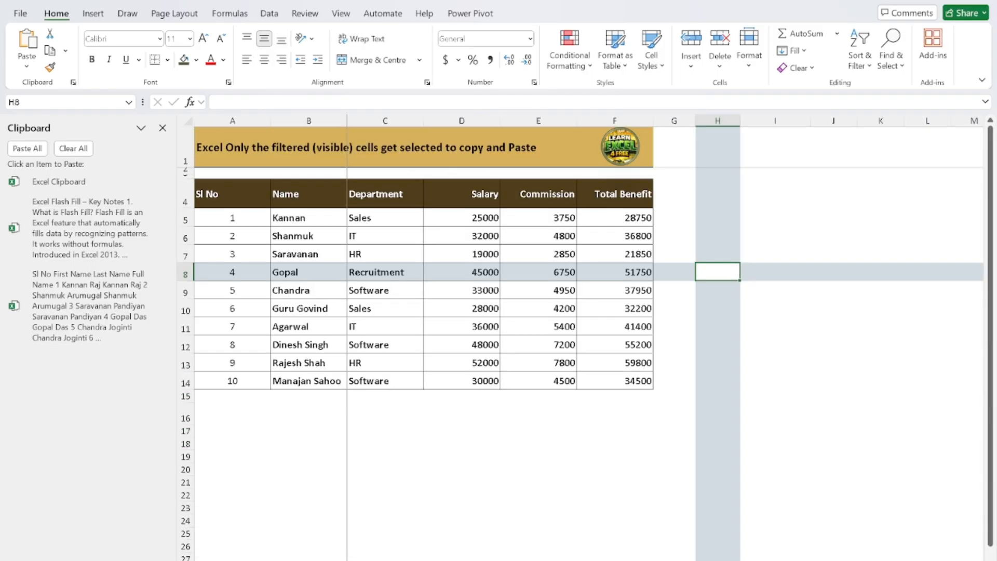
Try to paste the collected name table at A17 of the sheet about copying filtered (visible) cells.
{"action": "left_click", "coordinate": [231, 433]}
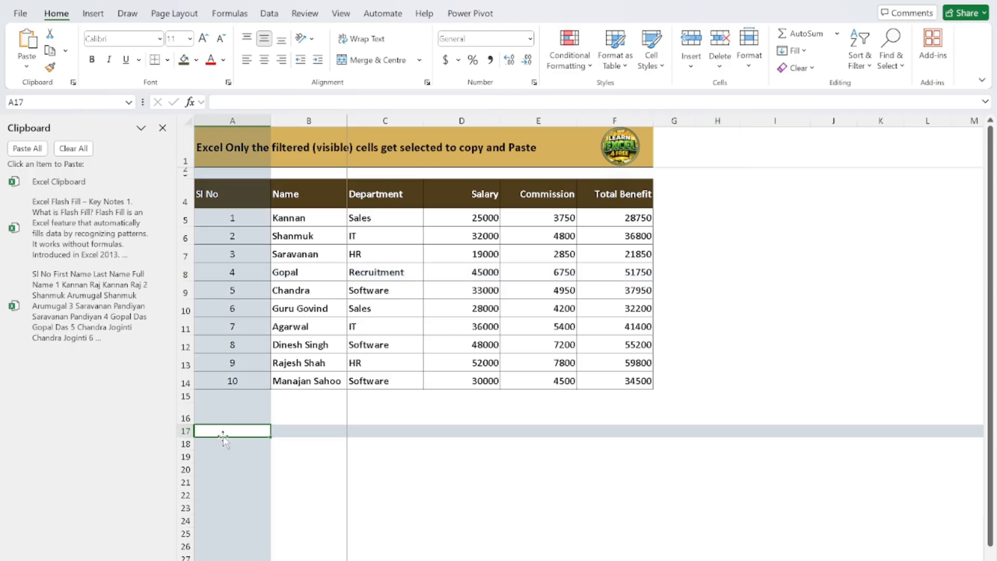
{"action": "left_click", "coordinate": [85, 299]}
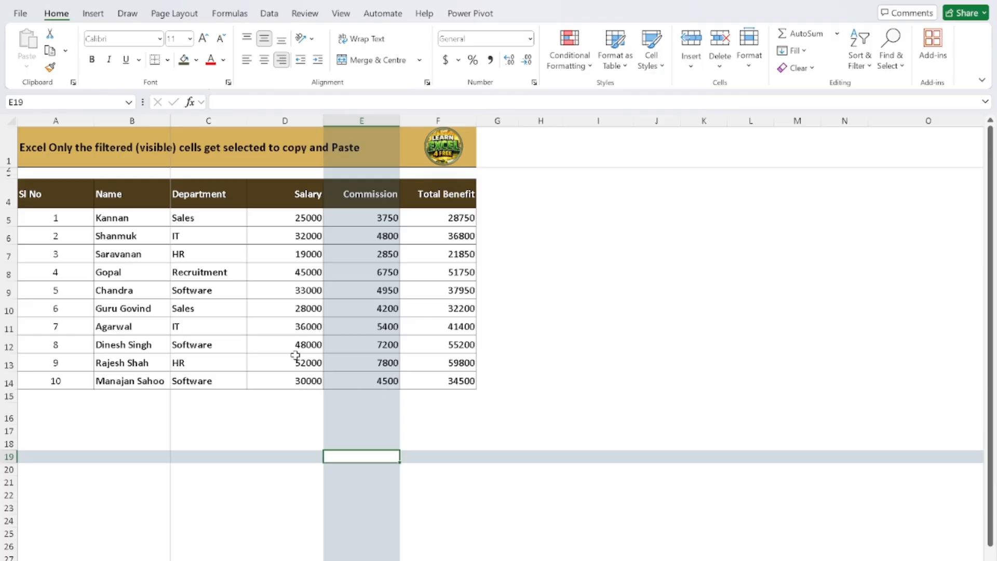
Copy B4:F14 from the visible-cells sheet, paste it at A1 of a blank sheet, and auto-fit column B.
{"action": "left_click", "coordinate": [266, 339]}
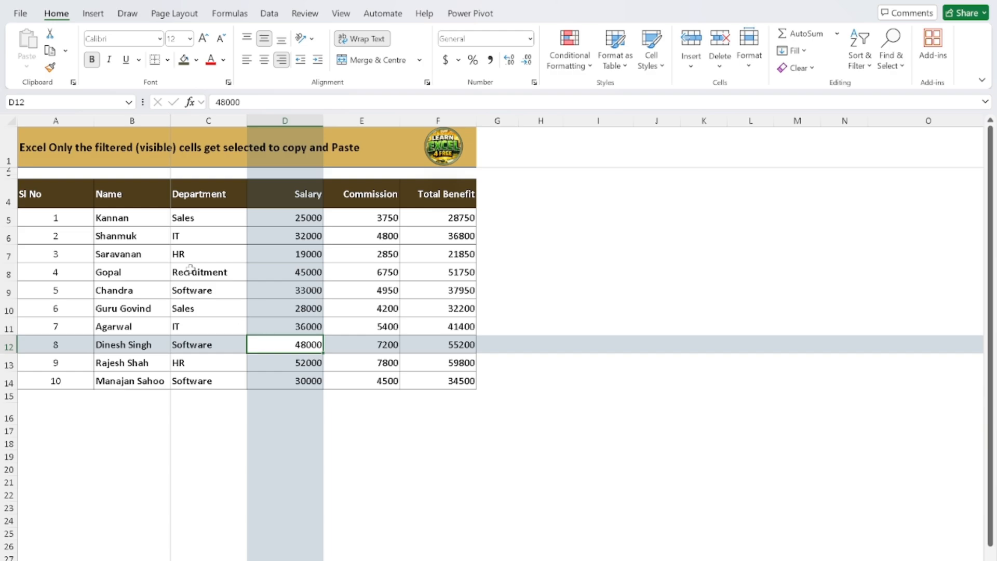
{"action": "left_click", "coordinate": [133, 195]}
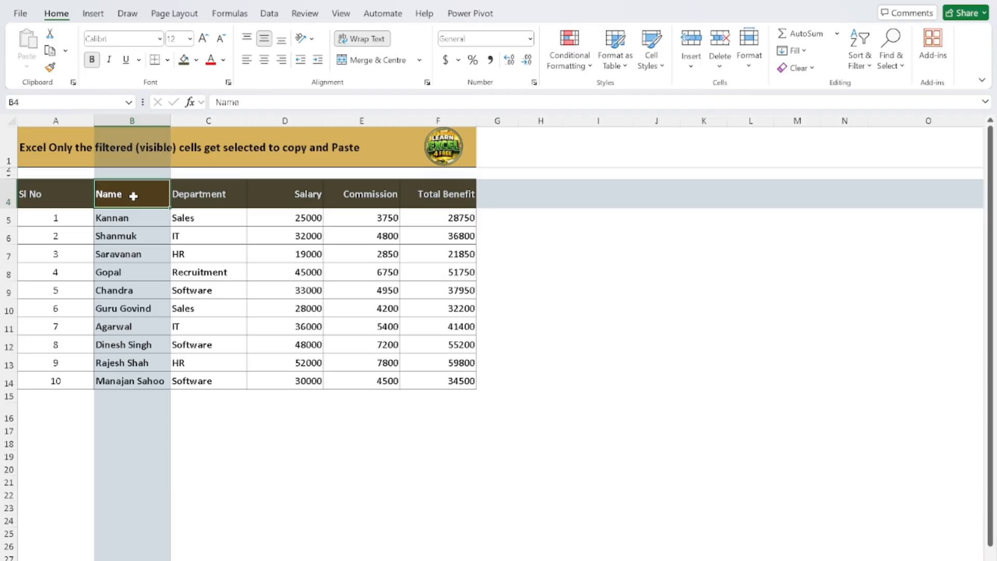
{"action": "left_click", "coordinate": [455, 382], "text": "shift"}
{"action": "key", "text": "ctrl+c"}
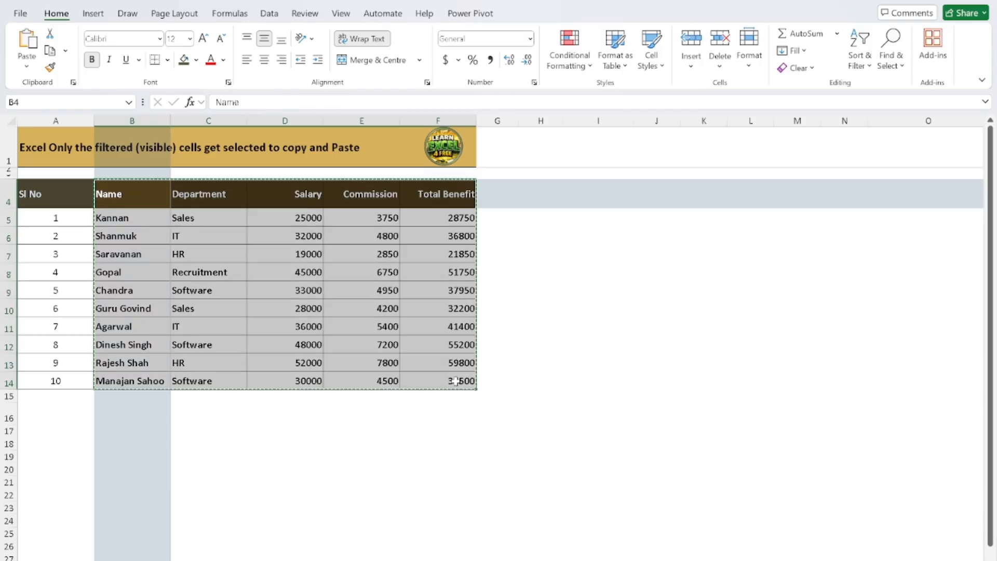
{"action": "left_click", "coordinate": [406, 560]}
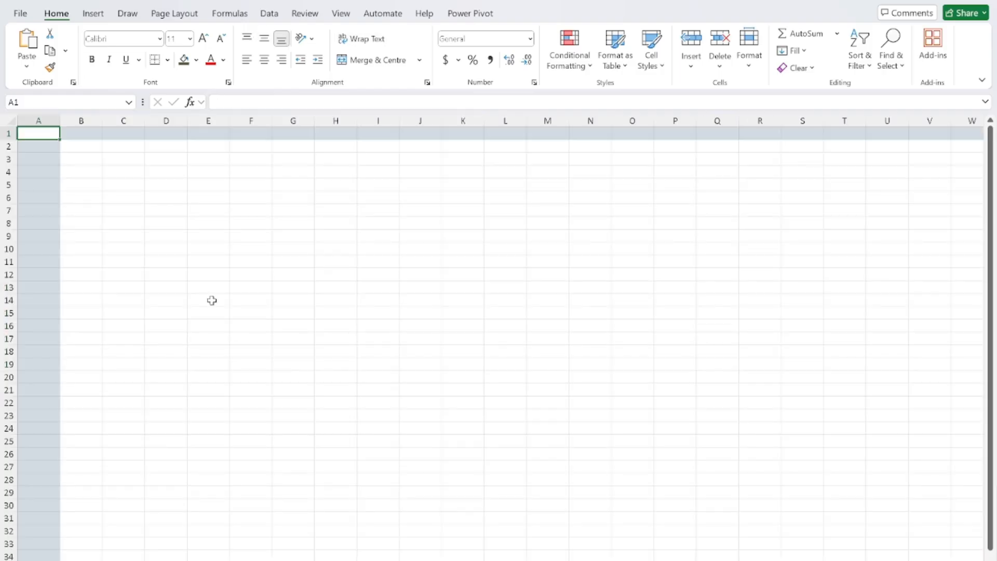
{"action": "key", "text": "ctrl+v"}
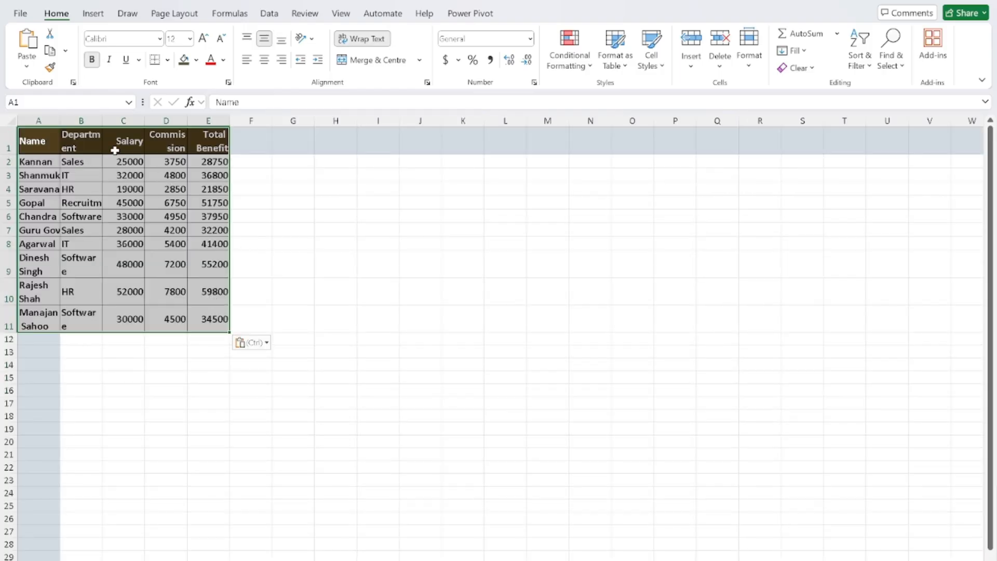
{"action": "double_click", "coordinate": [99, 123]}
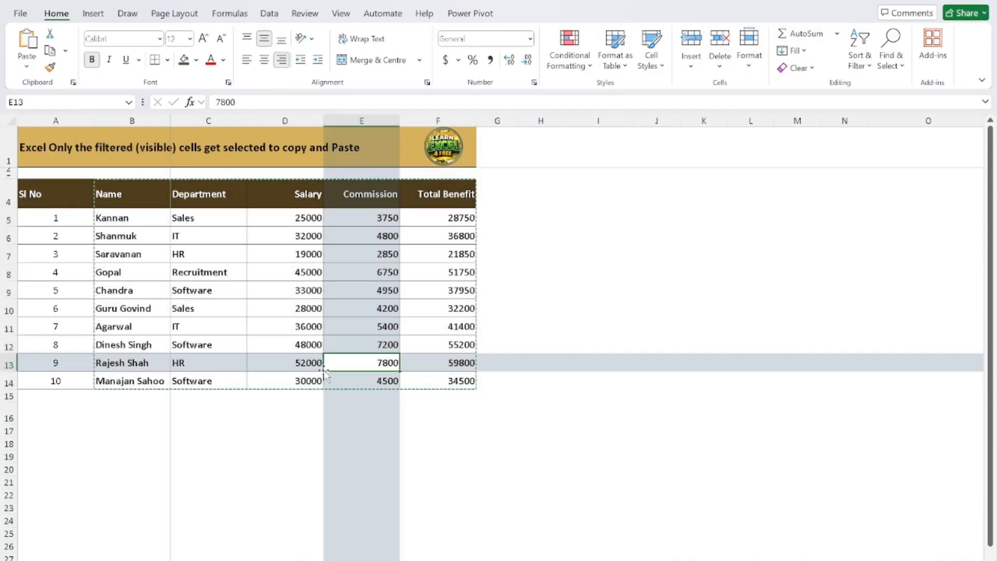
Cancel the active copy on the visible-cells sheet and hide the Department column C.
{"action": "key", "text": "Escape"}
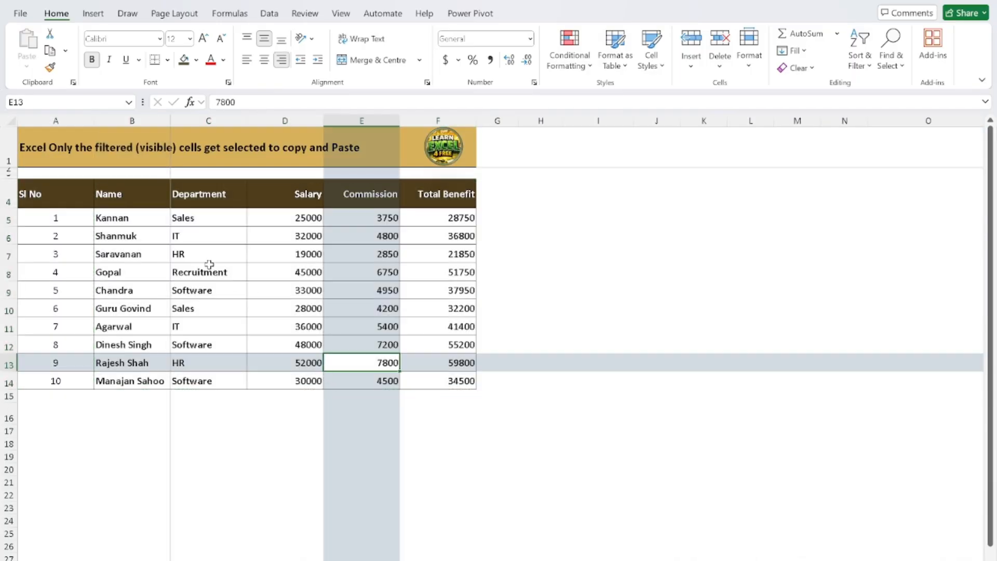
{"action": "left_click", "coordinate": [215, 118]}
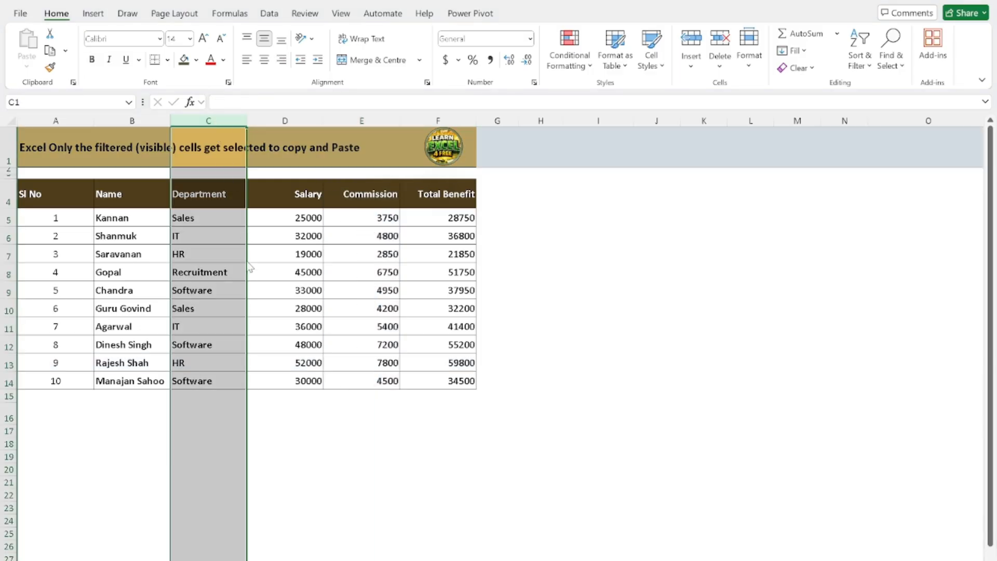
{"action": "key", "text": "ctrl+0"}
{"action": "left_click", "coordinate": [229, 274]}
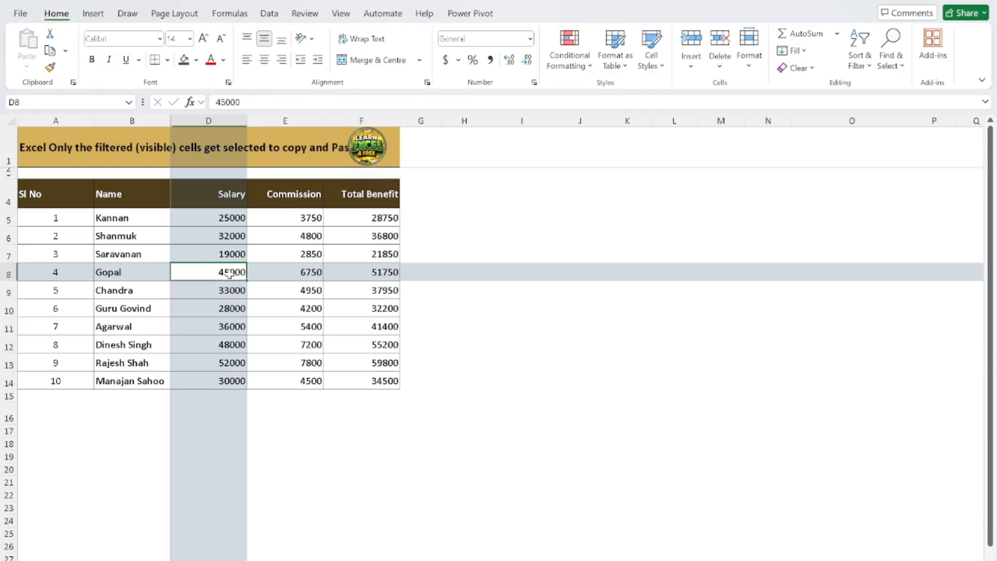
Copy B4:F14 with column C hidden and paste it at J1 of the sheet holding the earlier pasted table.
{"action": "left_click", "coordinate": [141, 200]}
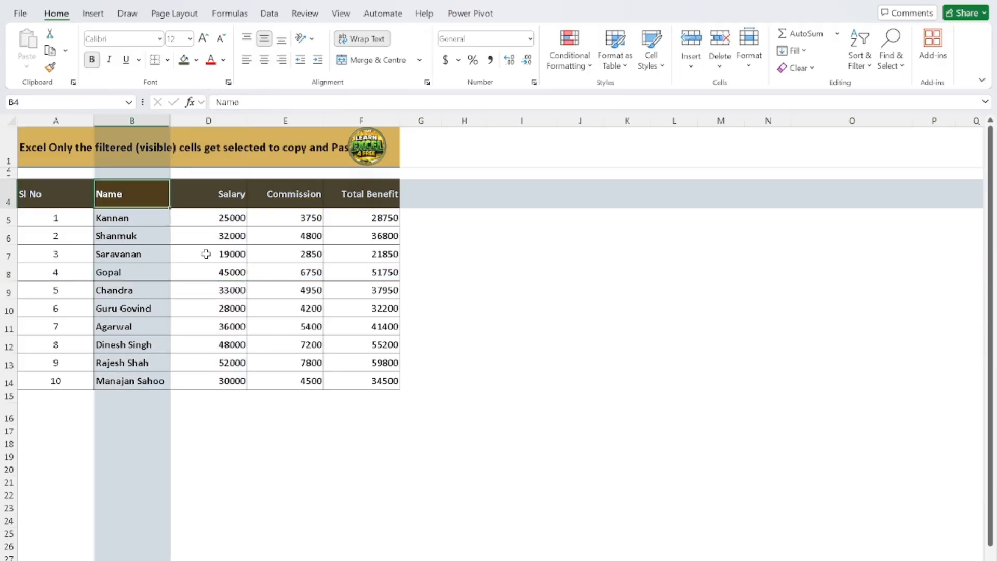
{"action": "left_click", "coordinate": [383, 380], "text": "shift"}
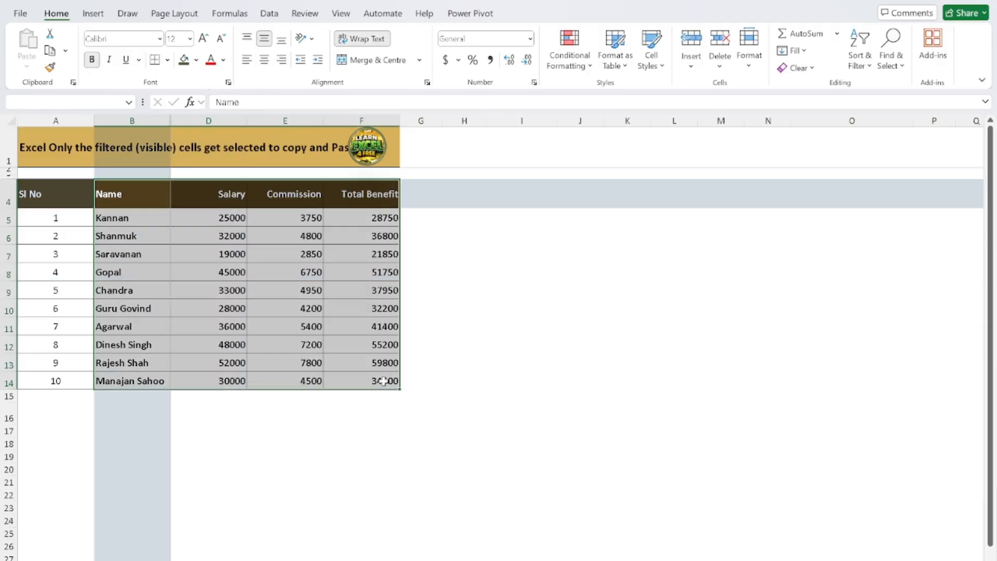
{"action": "key", "text": "ctrl+c"}
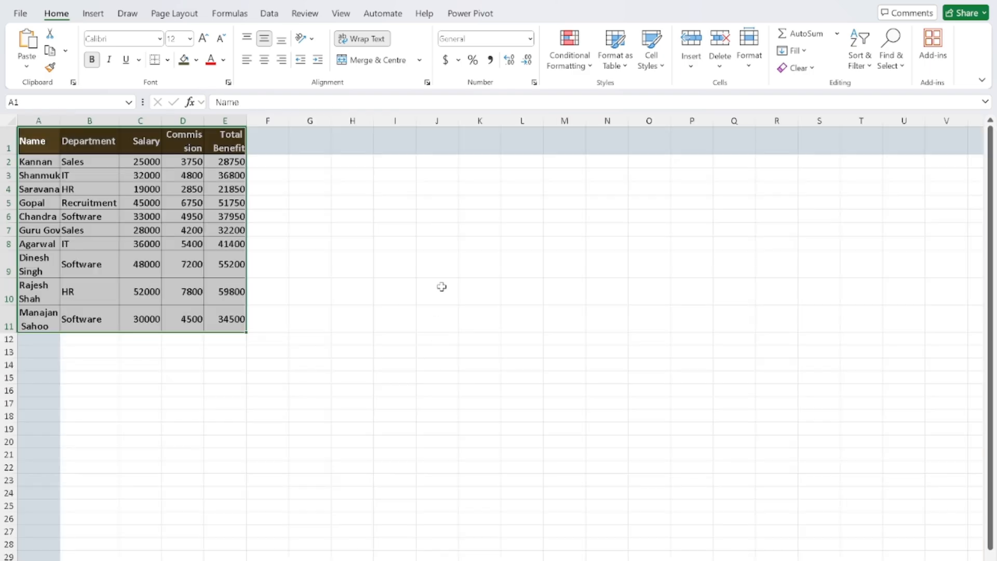
{"action": "left_click", "coordinate": [443, 151]}
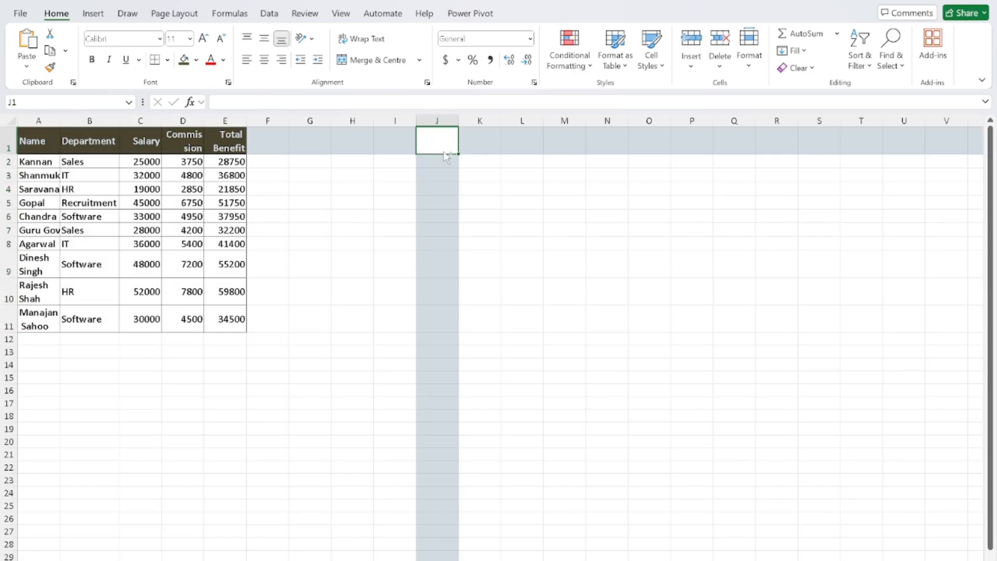
{"action": "key", "text": "ctrl+v"}
Auto-fit the Department column K and the Name column J of the newly pasted table.
{"action": "left_click", "coordinate": [510, 188]}
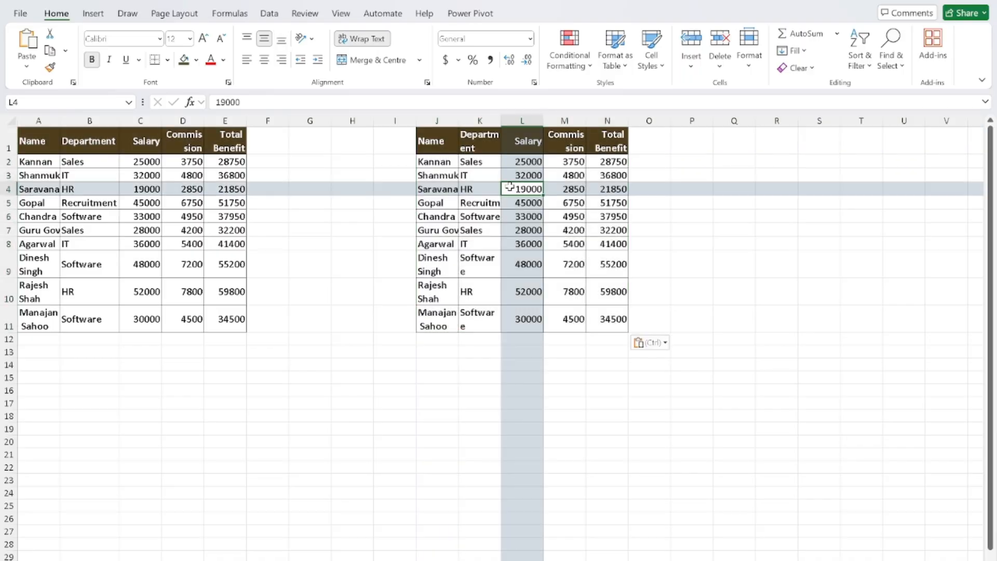
{"action": "double_click", "coordinate": [501, 120]}
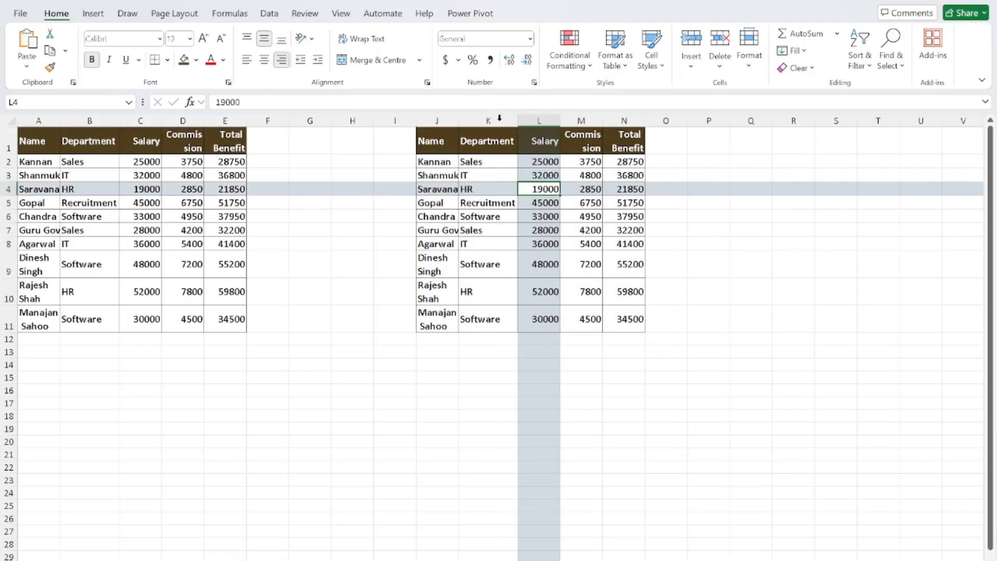
{"action": "double_click", "coordinate": [455, 120]}
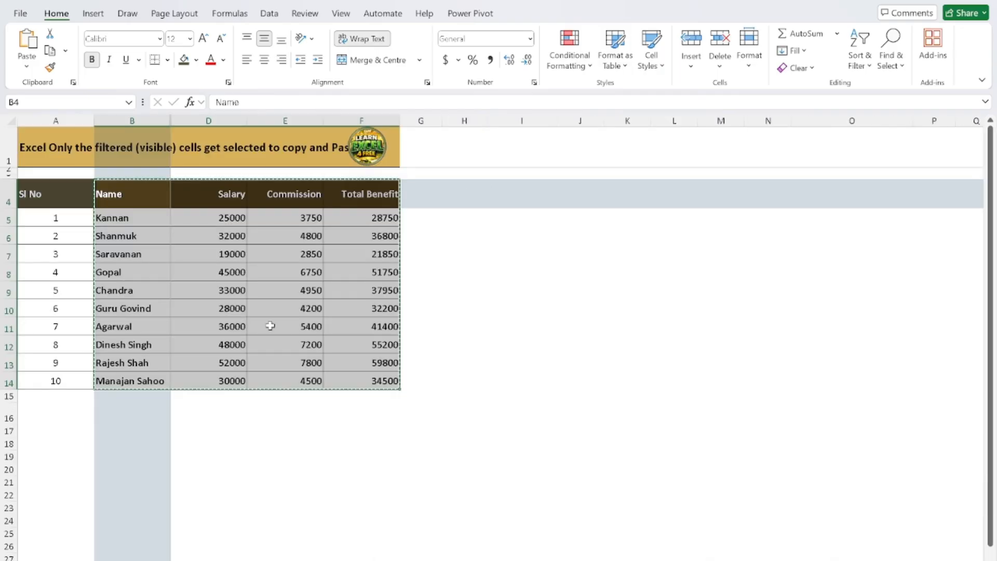
Cancel the active copy on the visible-cells sheet, then restrict the selection of B4:F14 to visible cells only and copy it.
{"action": "left_click", "coordinate": [269, 326]}
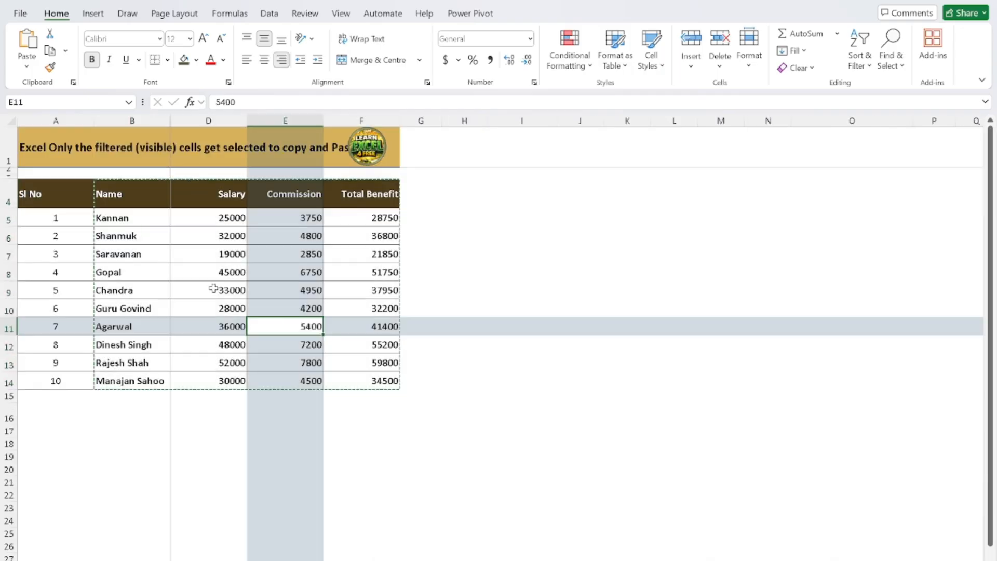
{"action": "key", "text": "Escape"}
{"action": "left_click", "coordinate": [138, 195]}
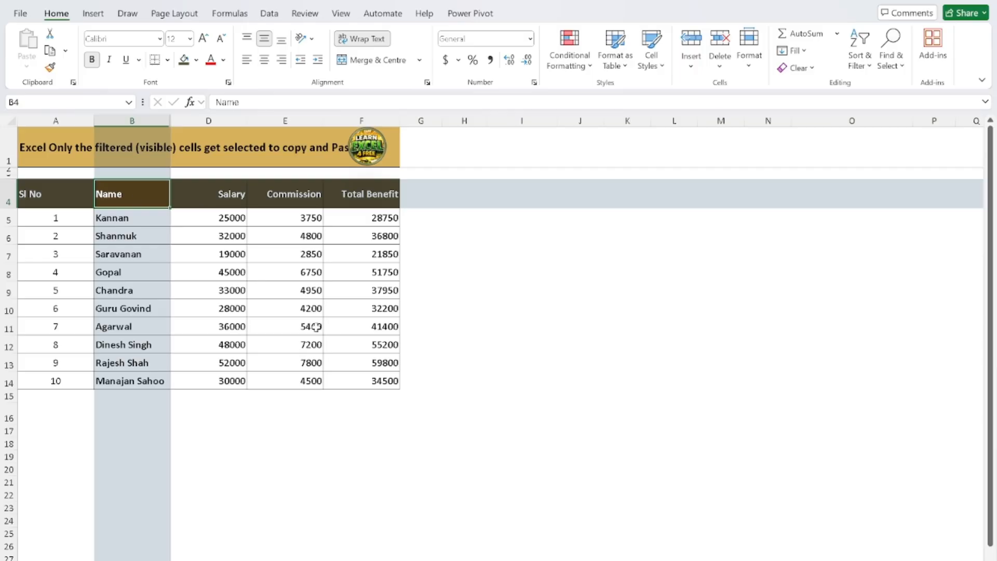
{"action": "left_click", "coordinate": [382, 380], "text": "shift"}
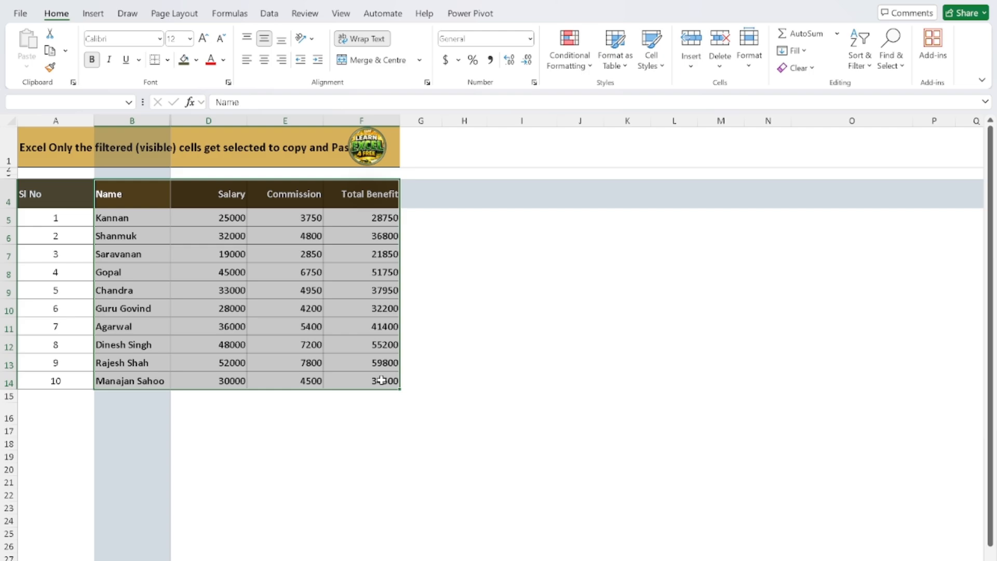
{"action": "key", "text": "alt+semicolon"}
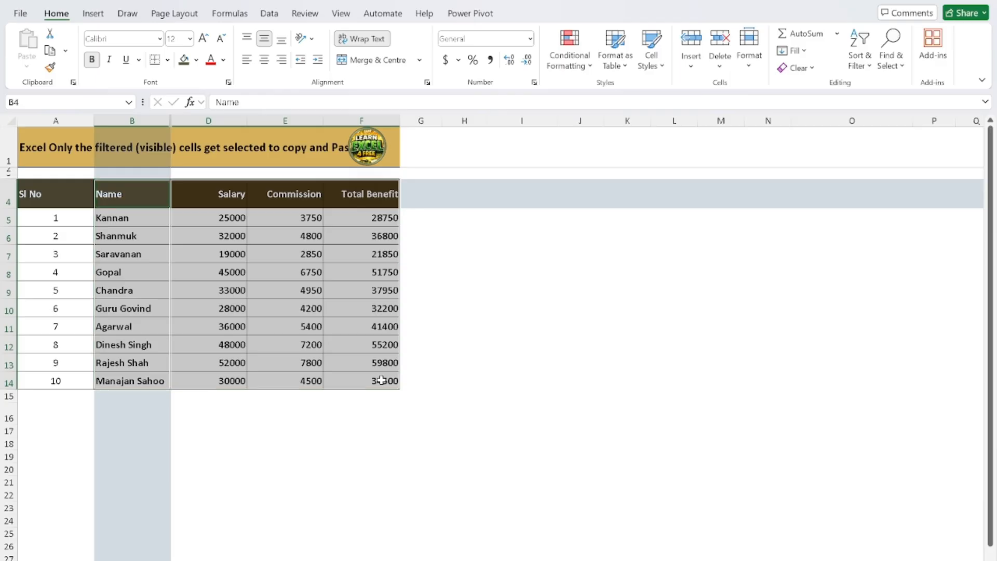
{"action": "key", "text": "ctrl+c"}
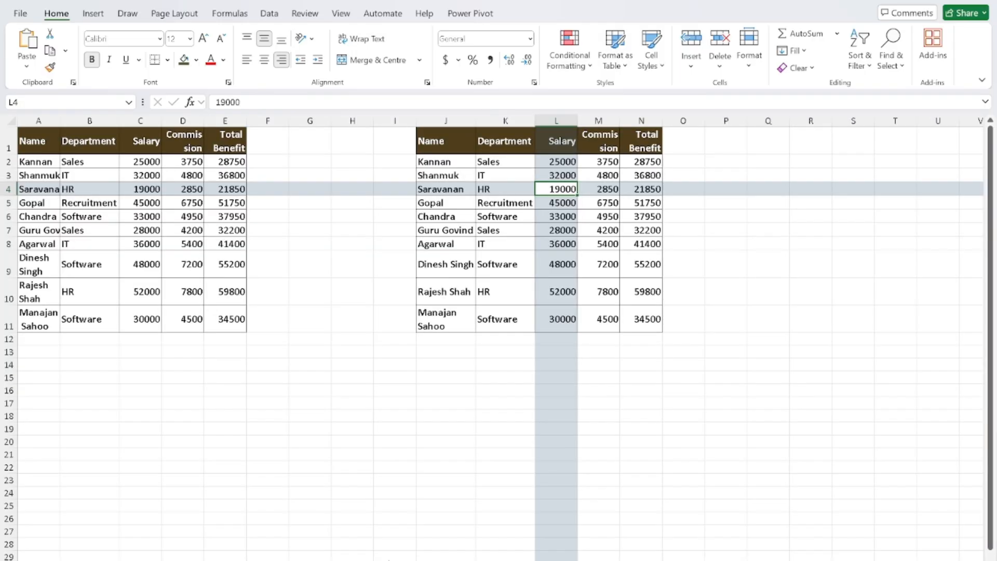
Paste the copied visible cells at A1 of a blank sheet, auto-fit the Name column, and widen the Salary column.
{"action": "scroll", "coordinate": [278, 416], "scroll_direction": "down", "scroll_amount": 2}
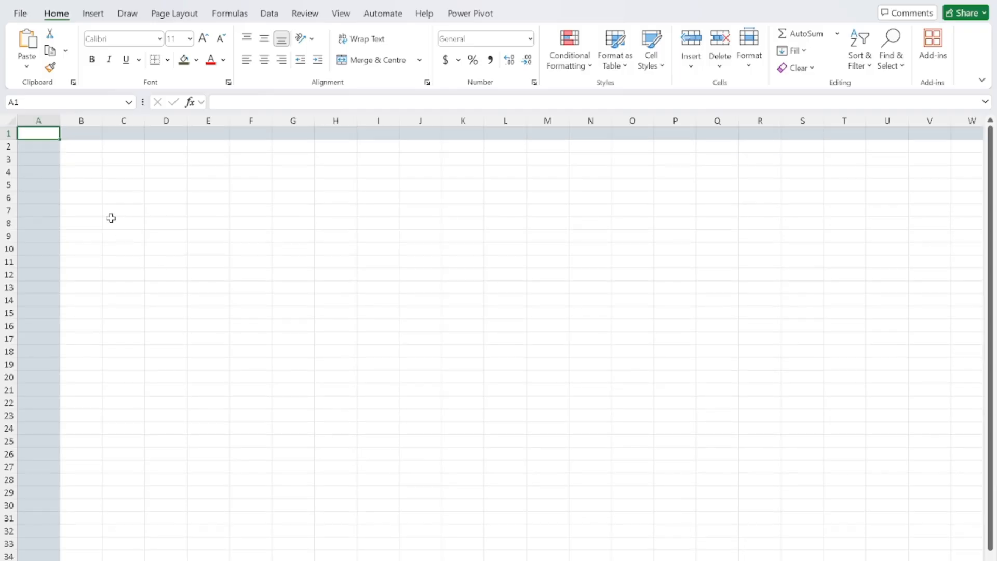
{"action": "key", "text": "ctrl+v"}
{"action": "double_click", "coordinate": [191, 124]}
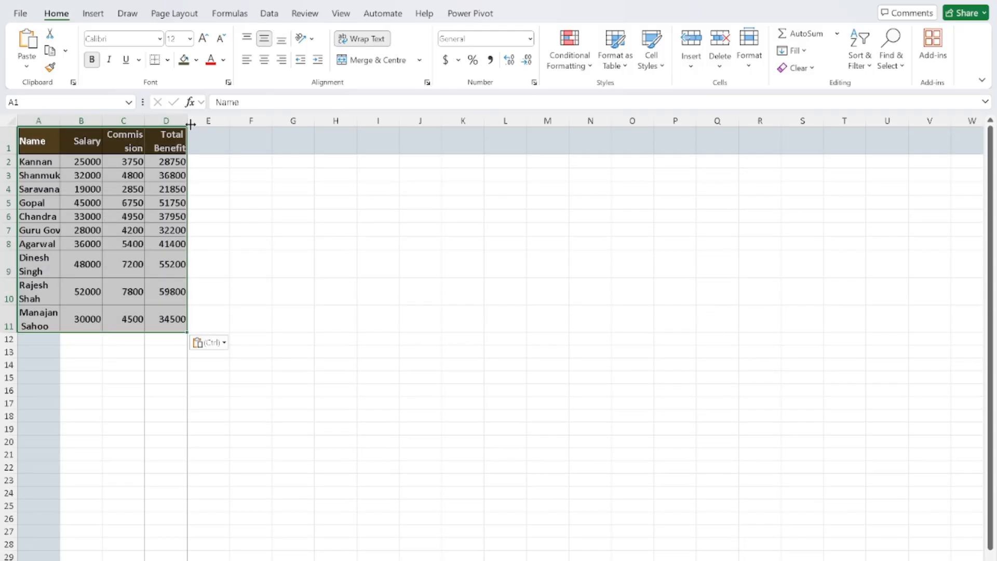
{"action": "double_click", "coordinate": [60, 123]}
{"action": "left_click_drag", "start_coordinate": [119, 123], "coordinate": [133, 123]}
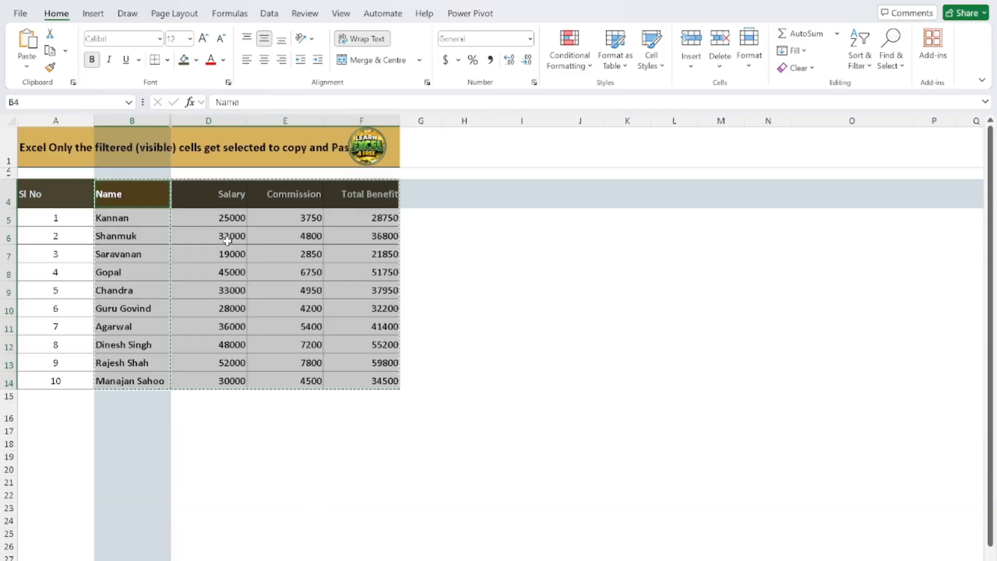
Clear the active copy on the visible-cells sheet and copy only the visible cells of B4:F14 again.
{"action": "left_click", "coordinate": [226, 239]}
{"action": "key", "text": "Escape"}
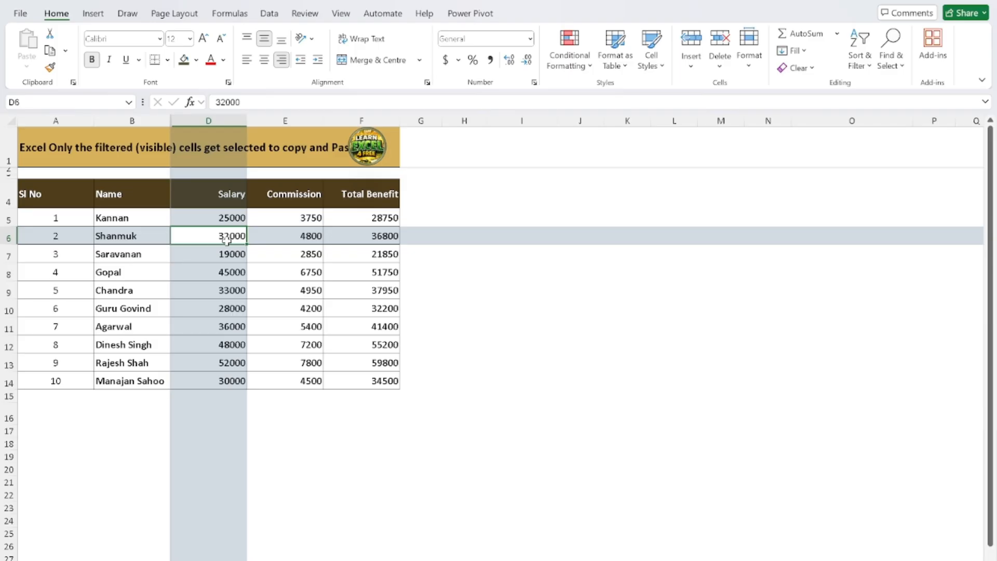
{"action": "key", "text": "ctrl+a"}
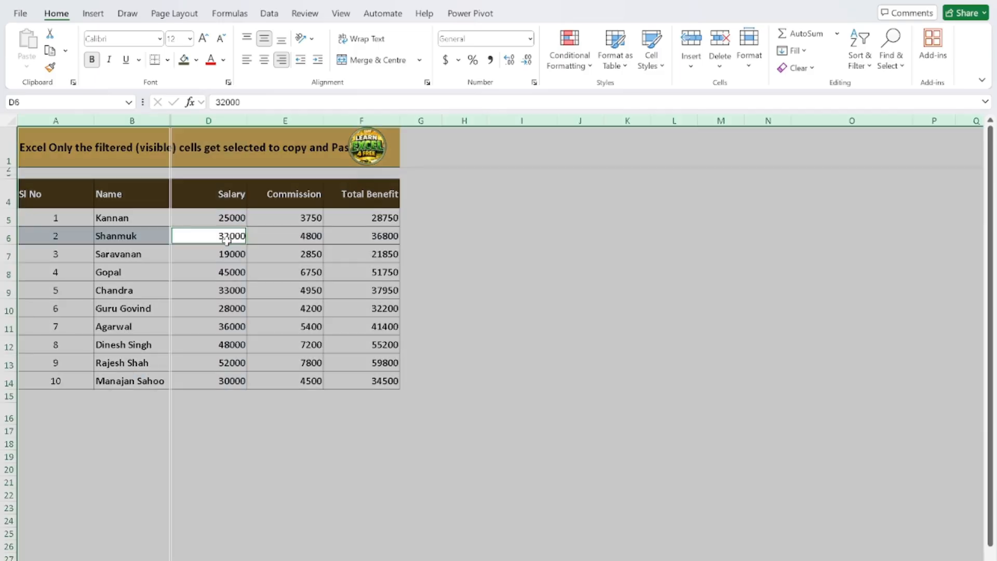
{"action": "left_click_drag", "start_coordinate": [114, 189], "coordinate": [345, 379]}
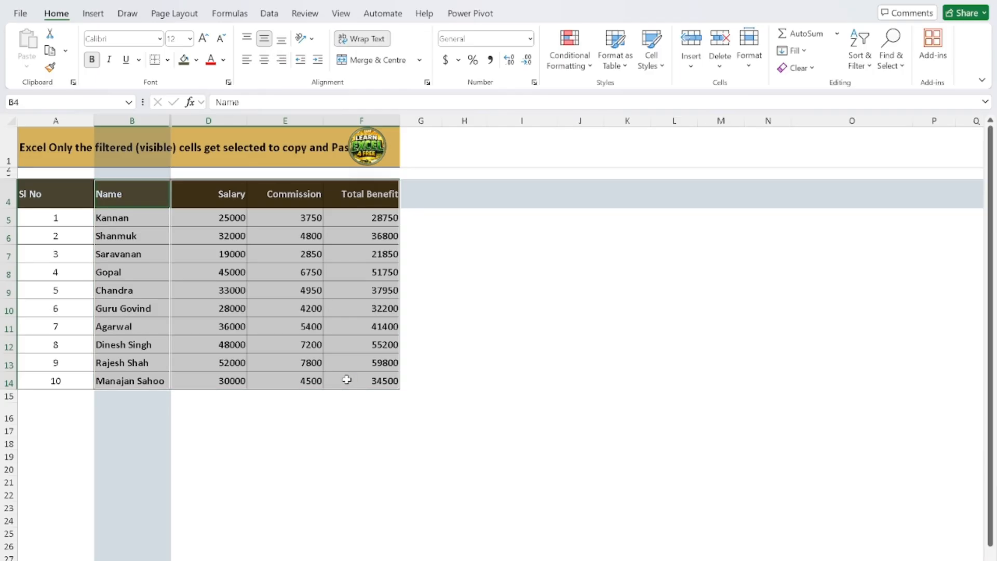
{"action": "key", "text": "ctrl+c"}
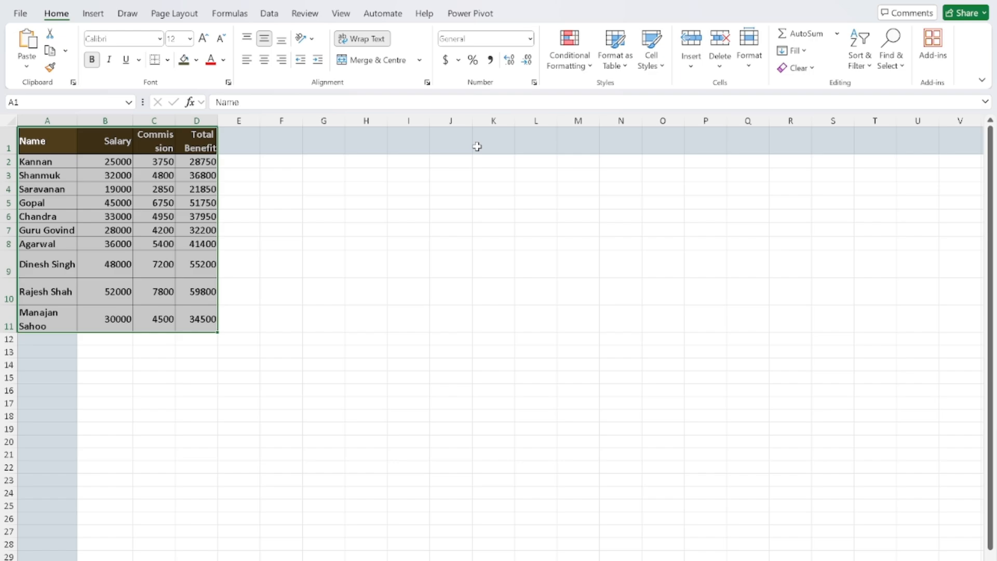
Paste the visible cells at K1 beside the table without the Department column and deselect the pasted range.
{"action": "left_click", "coordinate": [477, 146]}
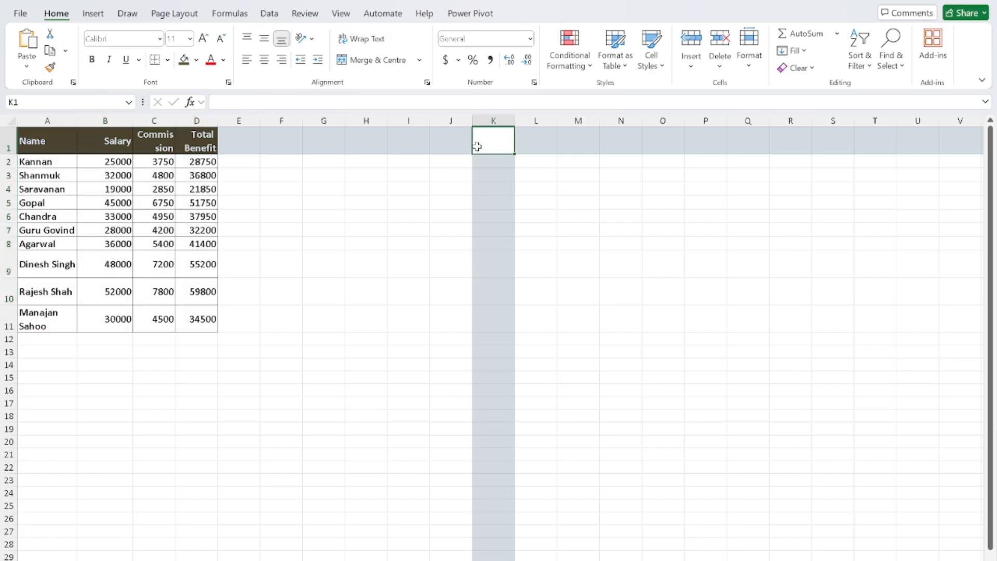
{"action": "key", "text": "ctrl+v"}
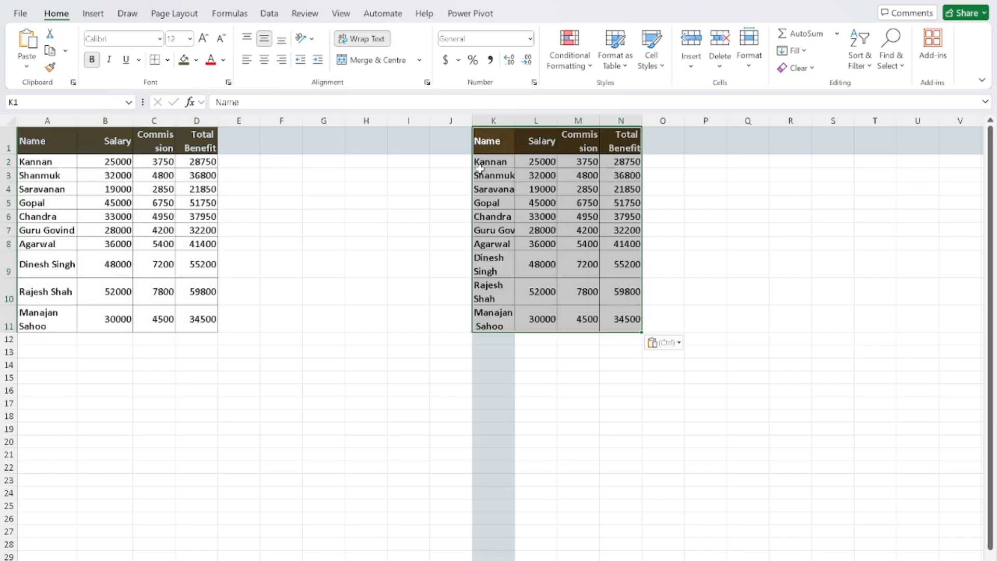
{"action": "left_click", "coordinate": [479, 177]}
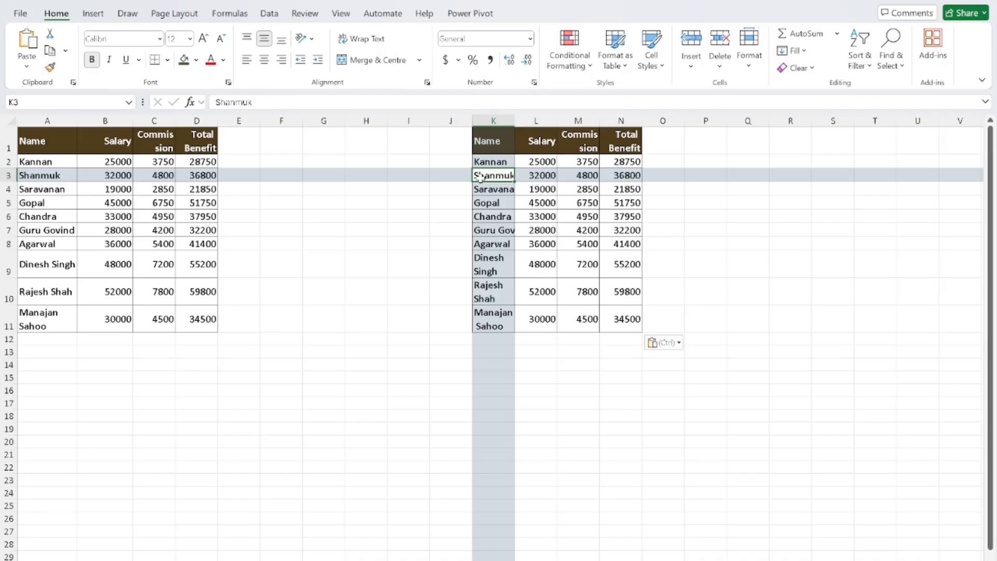
{"action": "left_click", "coordinate": [406, 301]}
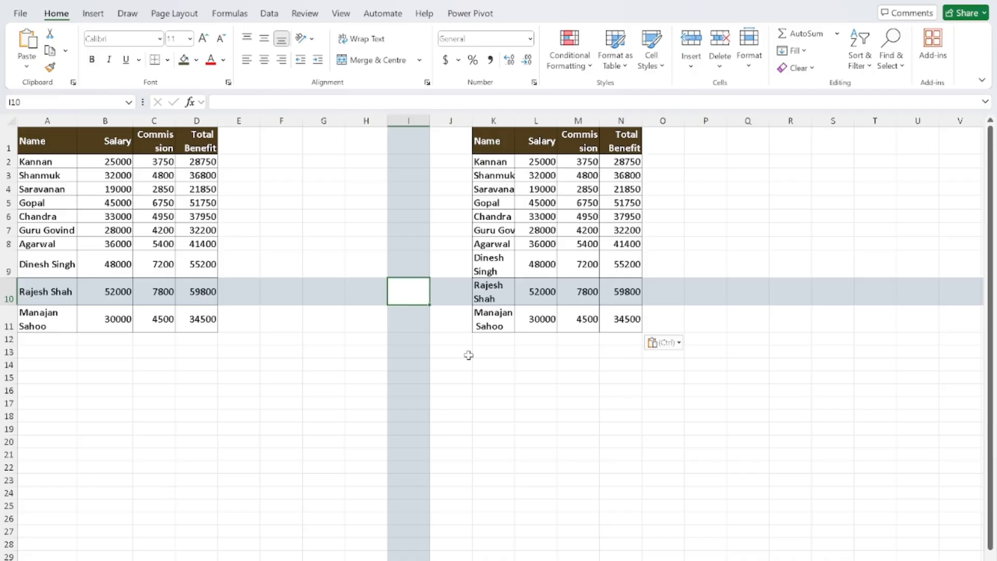